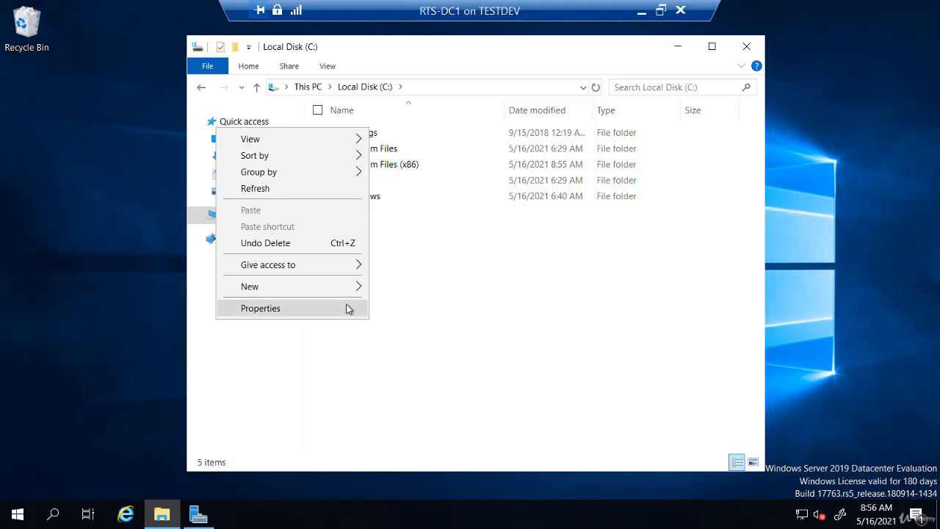
- Create a new folder named Sales on drive C:
{"action": "left_click", "coordinate": [376, 288]}
{"action": "type", "text": "Sales"}
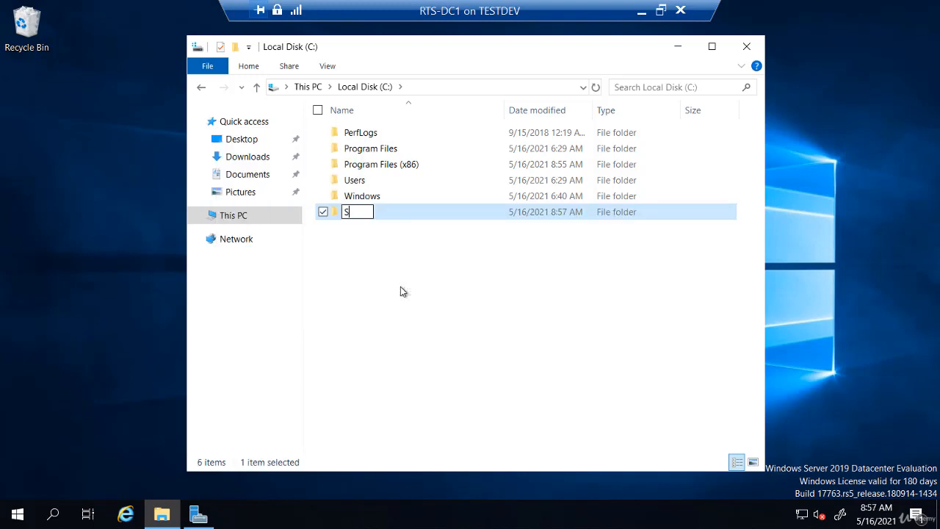
{"action": "key", "text": "Return"}
{"action": "key", "text": "Return"}
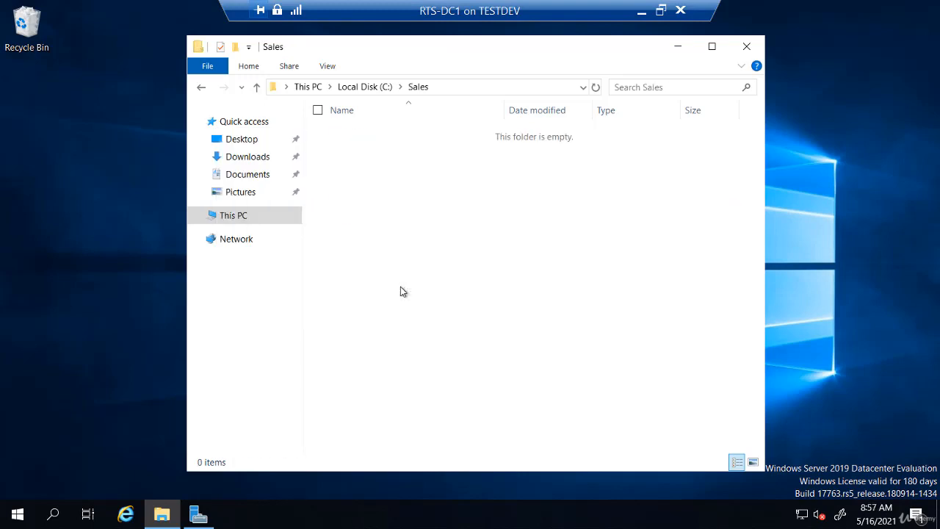
- Add an empty text document named Jan Sales Data inside Sales, then close File Explorer
{"action": "right_click", "coordinate": [390, 219]}
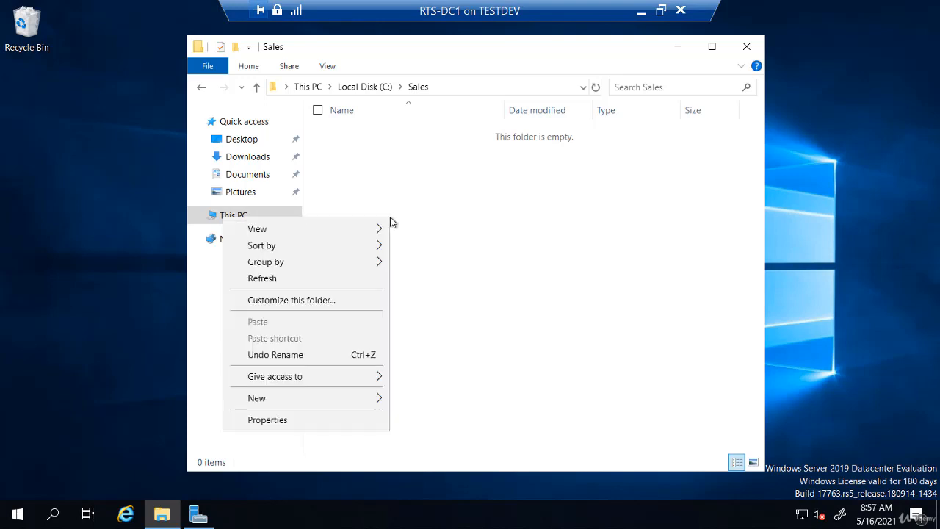
{"action": "mouse_move", "coordinate": [371, 398]}
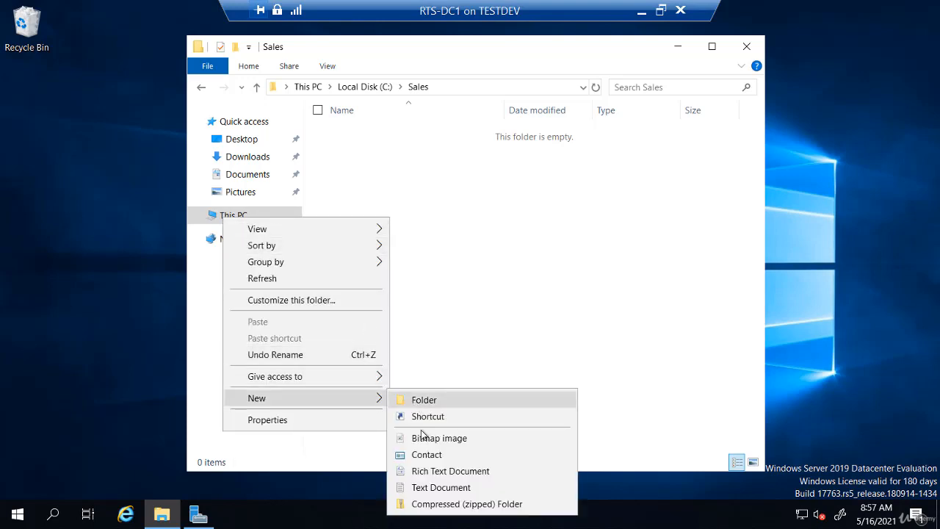
{"action": "left_click", "coordinate": [426, 488]}
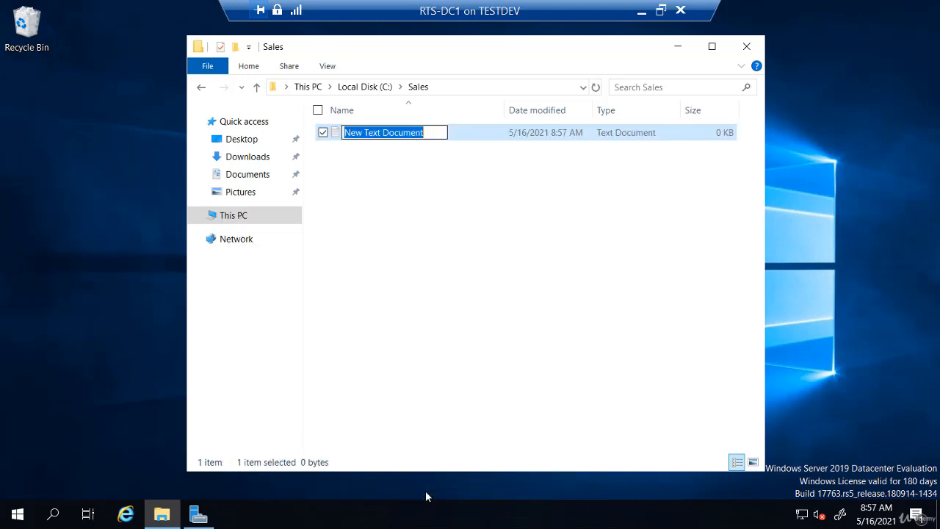
{"action": "type", "text": "Jan Sales Da"}
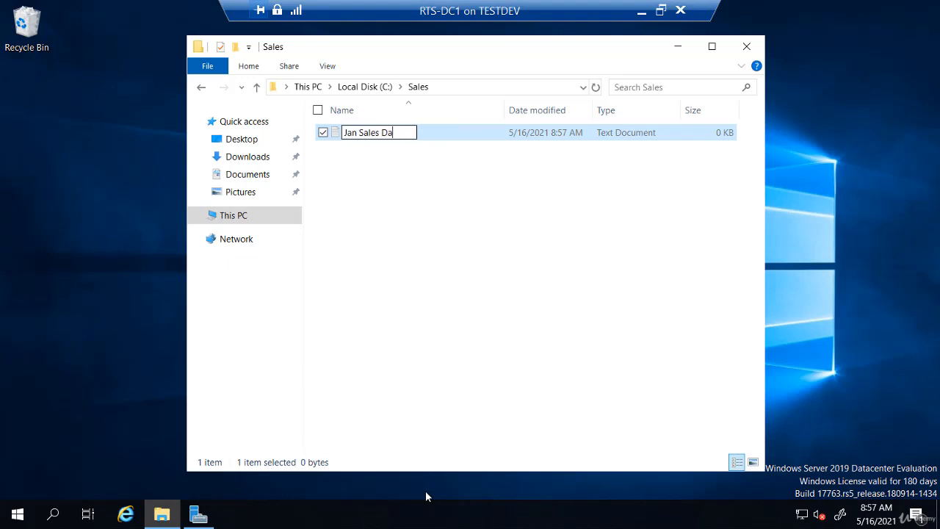
{"action": "type", "text": "ta"}
{"action": "key", "text": "Return"}
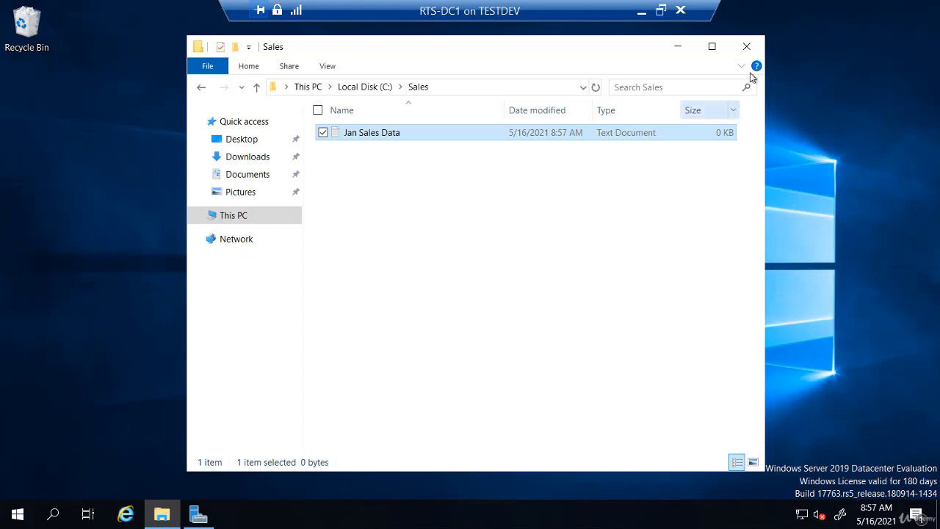
{"action": "left_click", "coordinate": [748, 47]}
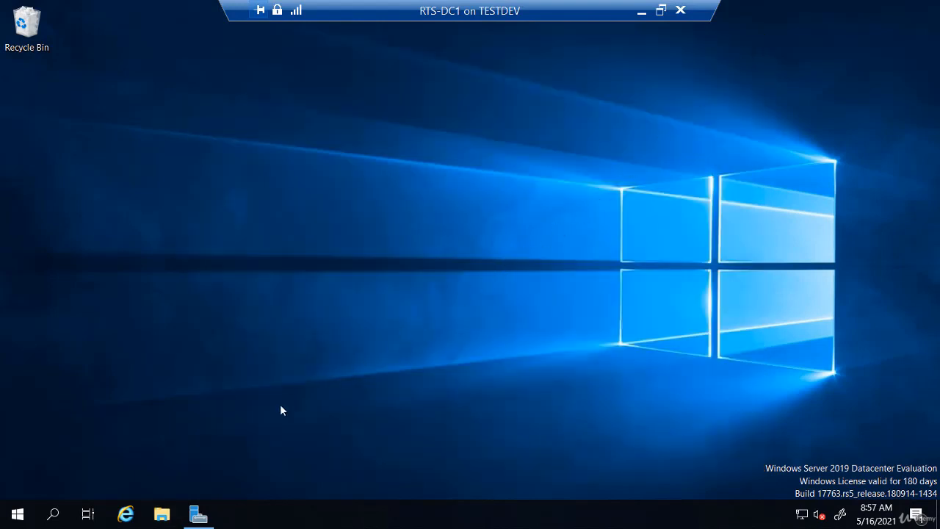
- Launch Microsoft Edge from Start and enter portal.azure.com in the address bar
{"action": "left_click", "coordinate": [16, 515]}
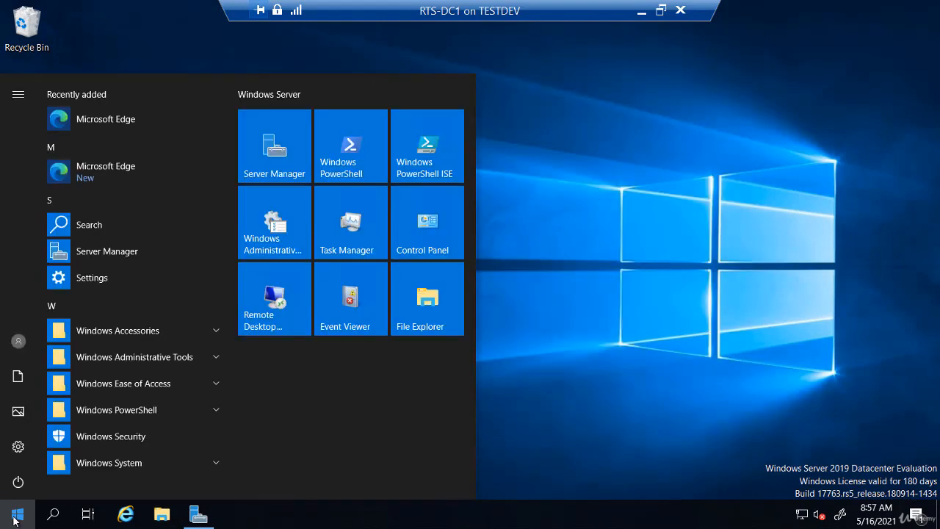
{"action": "left_click", "coordinate": [101, 122]}
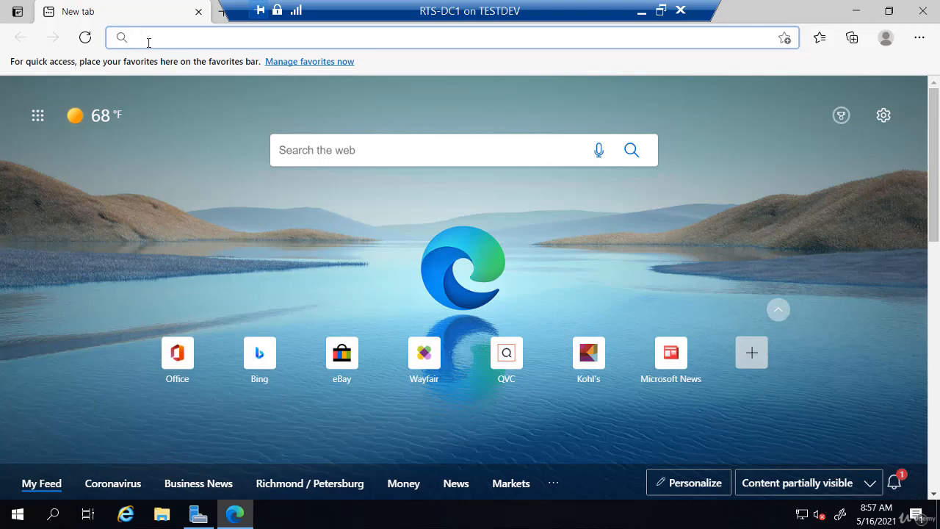
{"action": "type", "text": "porta"}
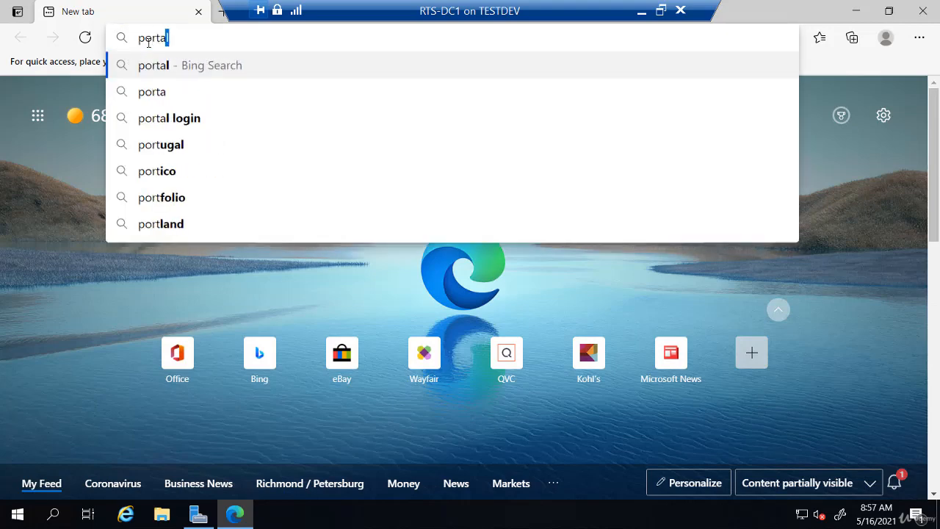
{"action": "type", "text": "l.azure.com"}
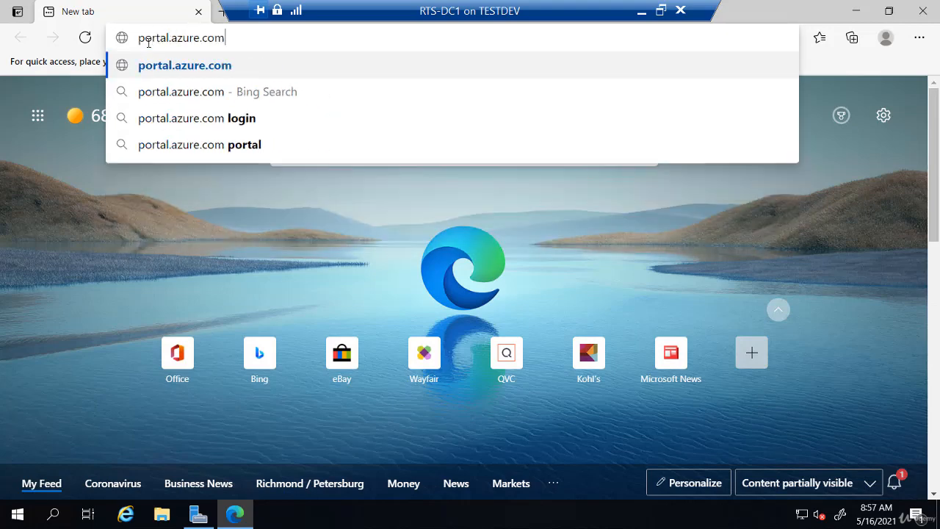
{"action": "key", "text": "Return"}
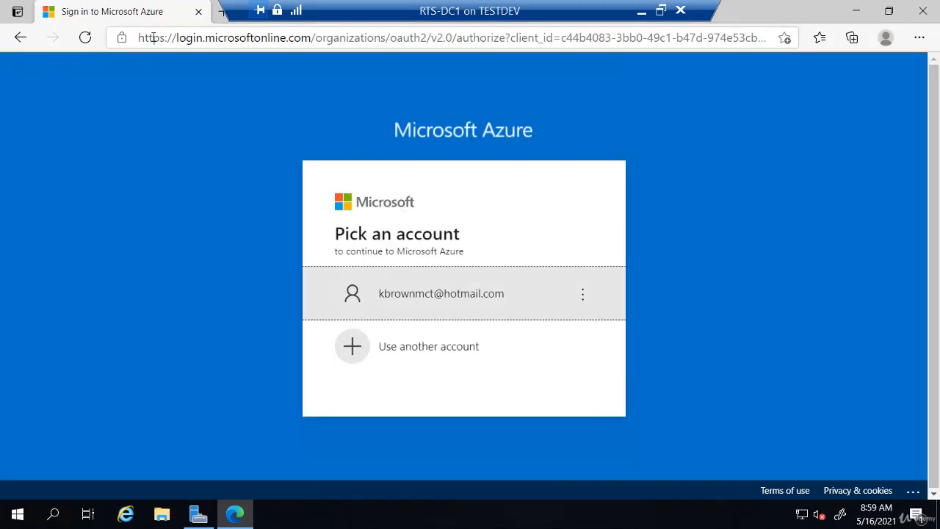
- Sign in with the existing Microsoft account and go to the Storage accounts list
{"action": "left_click", "coordinate": [414, 302]}
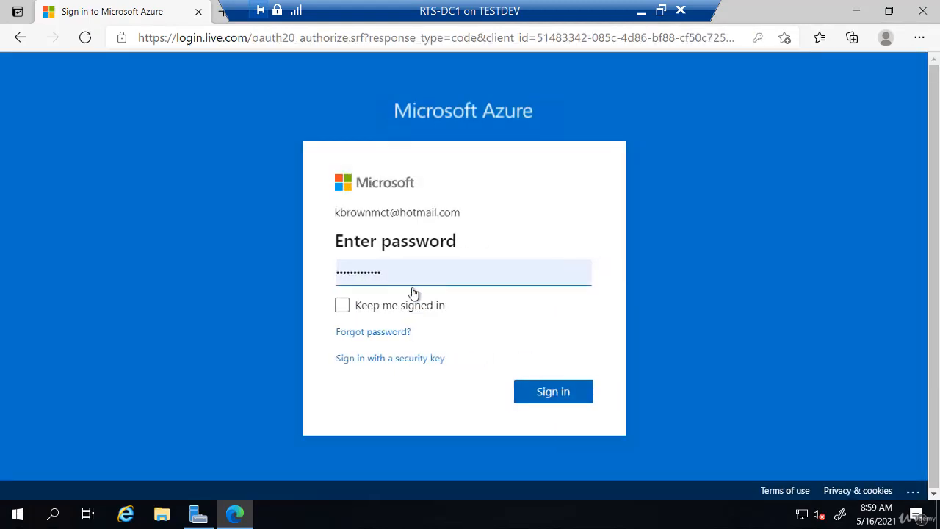
{"action": "left_click", "coordinate": [549, 392]}
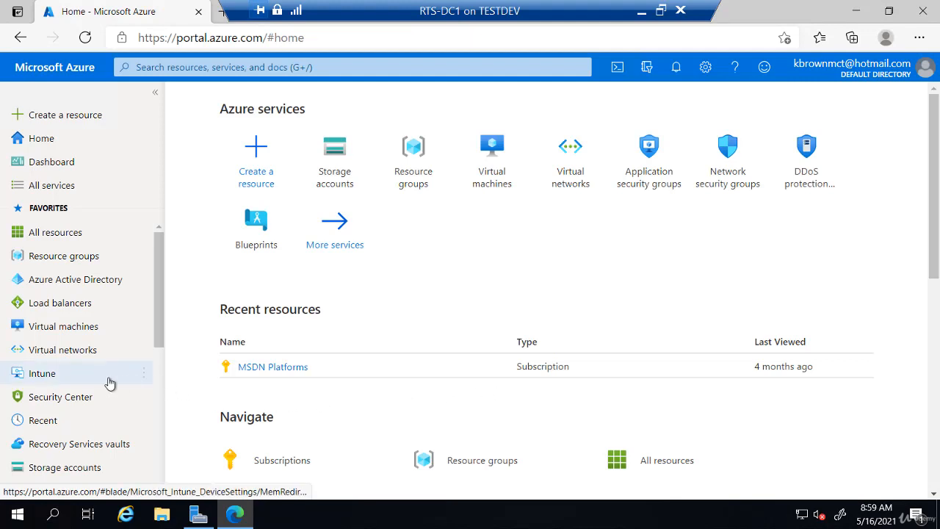
{"action": "left_click", "coordinate": [65, 474]}
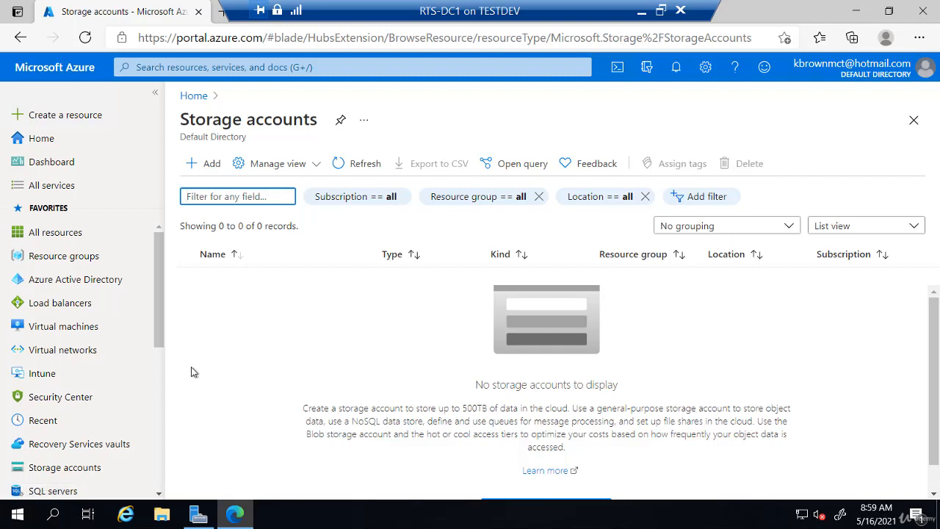
- Start adding a storage account and create a new resource group named storagerg for it
{"action": "left_click", "coordinate": [211, 168]}
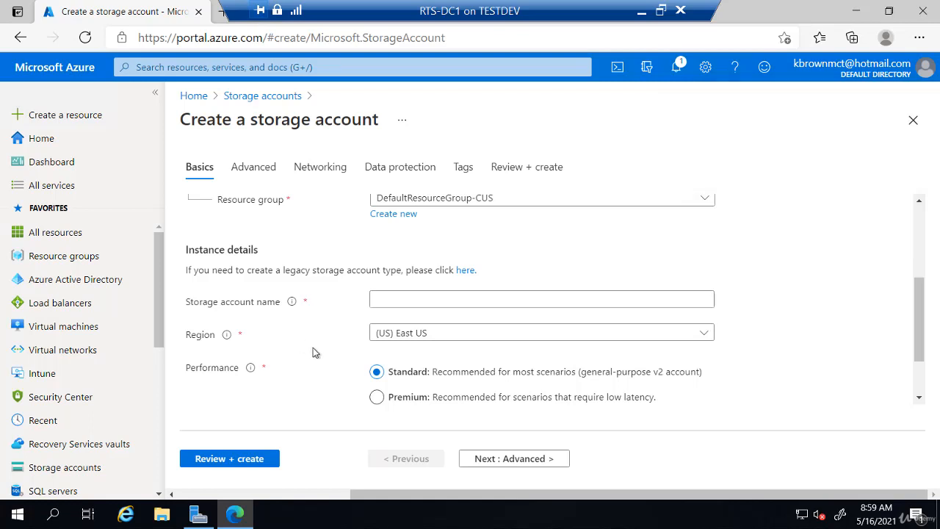
{"action": "scroll", "coordinate": [314, 351], "scroll_direction": "up", "scroll_amount": 2}
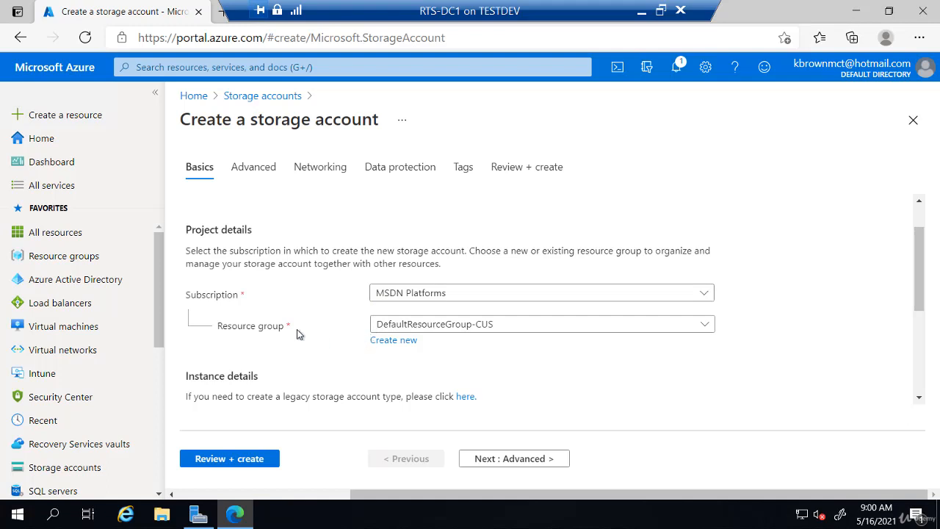
{"action": "left_click", "coordinate": [386, 341]}
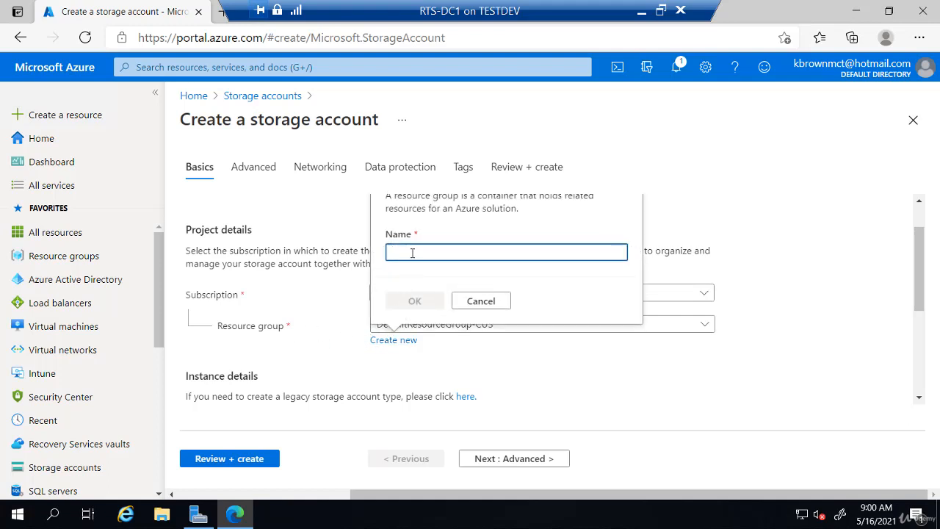
{"action": "type", "text": "storag"}
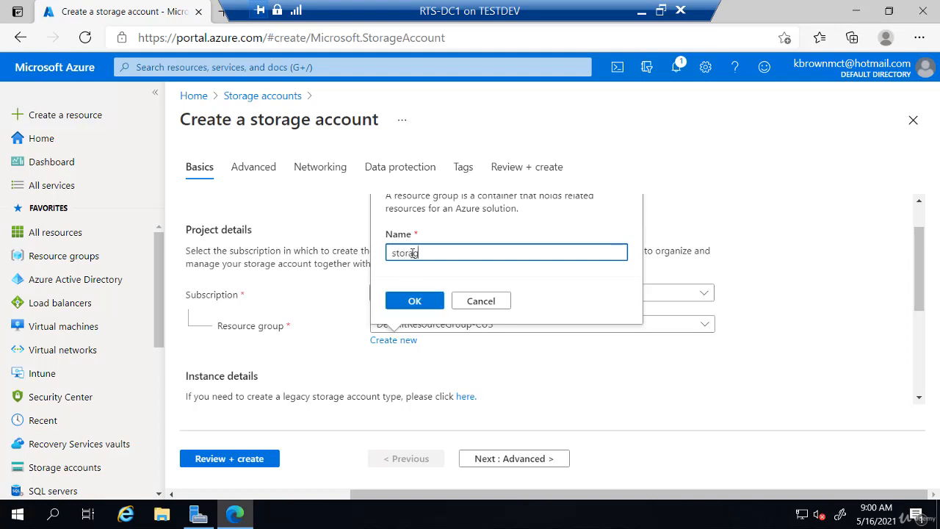
{"action": "type", "text": "erg"}
{"action": "left_click", "coordinate": [415, 301]}
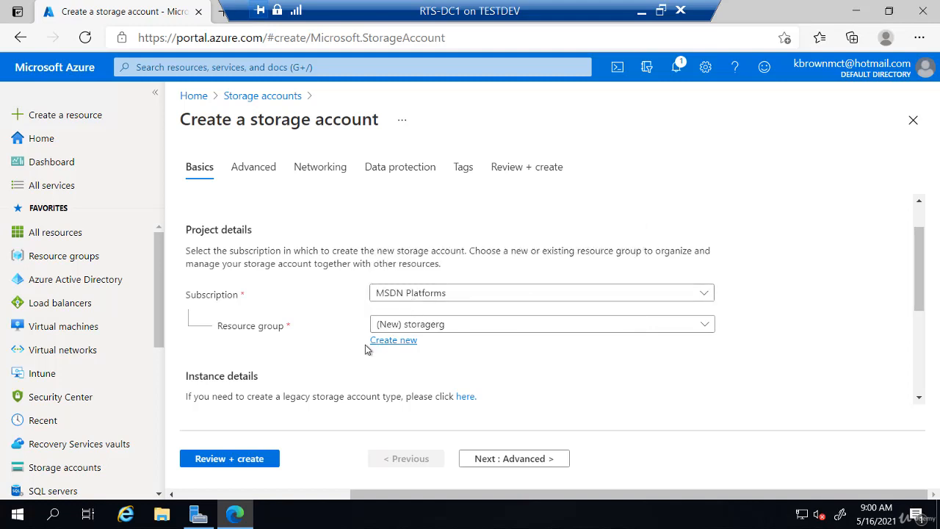
- Name the storage account rtsstorage01 on the Basics tab and show the Redundancy options
{"action": "scroll", "coordinate": [348, 354], "scroll_direction": "down", "scroll_amount": 1}
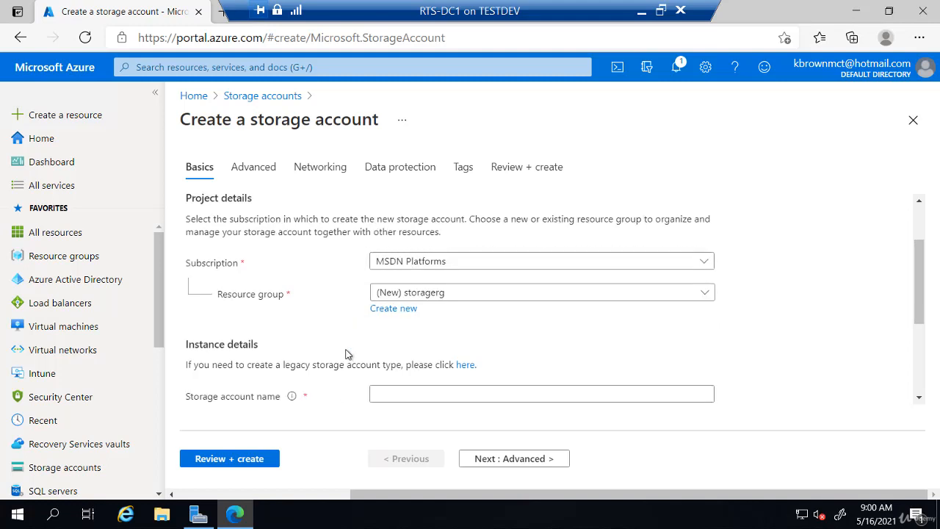
{"action": "scroll", "coordinate": [348, 354], "scroll_direction": "down", "scroll_amount": 1}
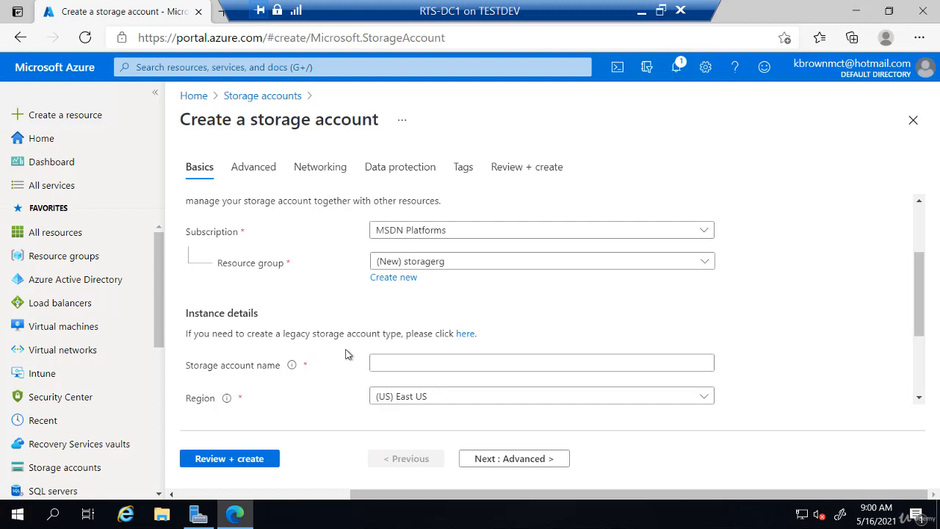
{"action": "scroll", "coordinate": [347, 354], "scroll_direction": "down", "scroll_amount": 1}
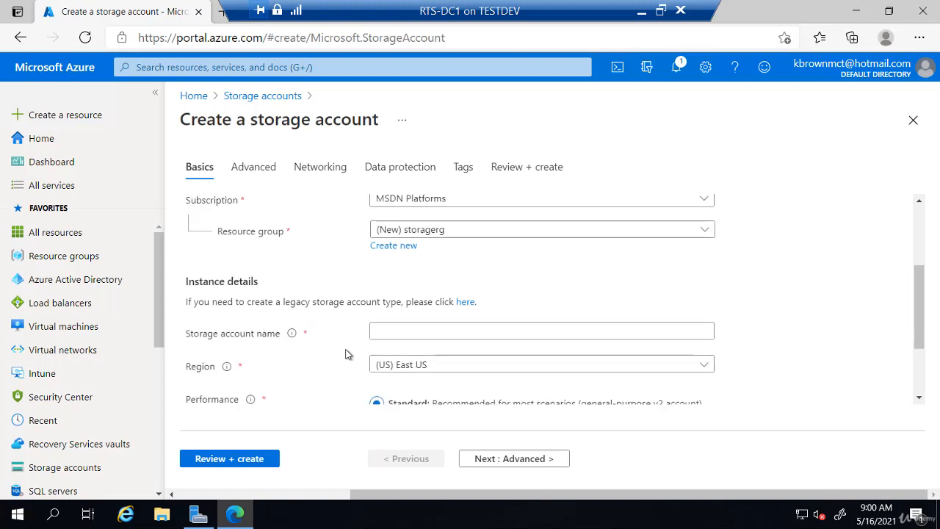
{"action": "left_click", "coordinate": [378, 330]}
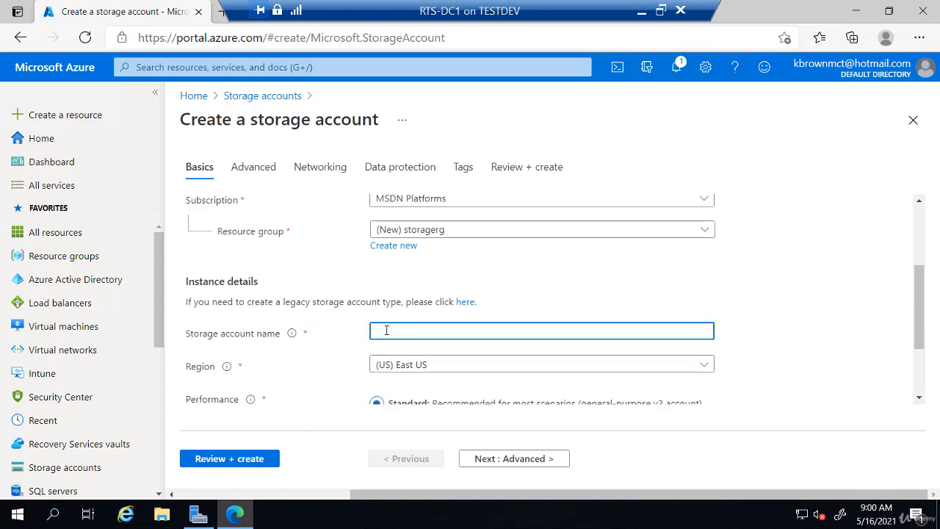
{"action": "type", "text": "rts"}
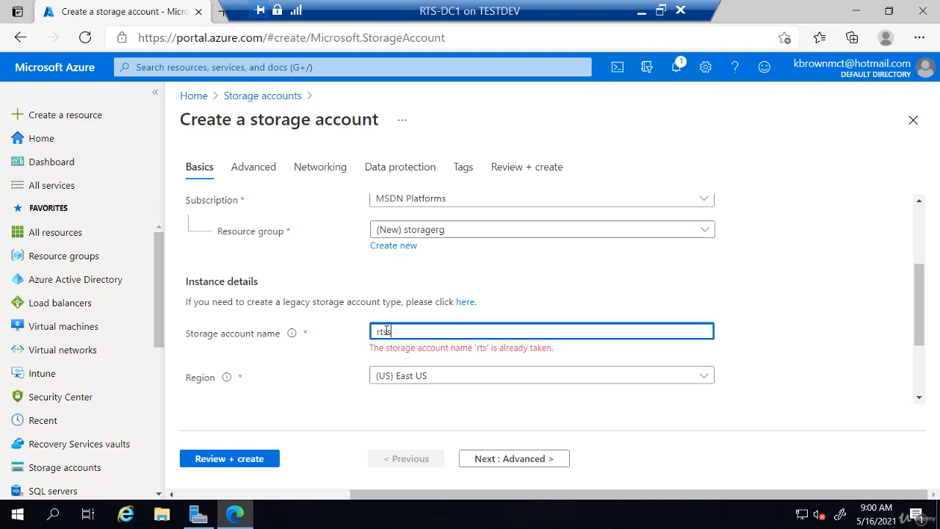
{"action": "type", "text": "storage"}
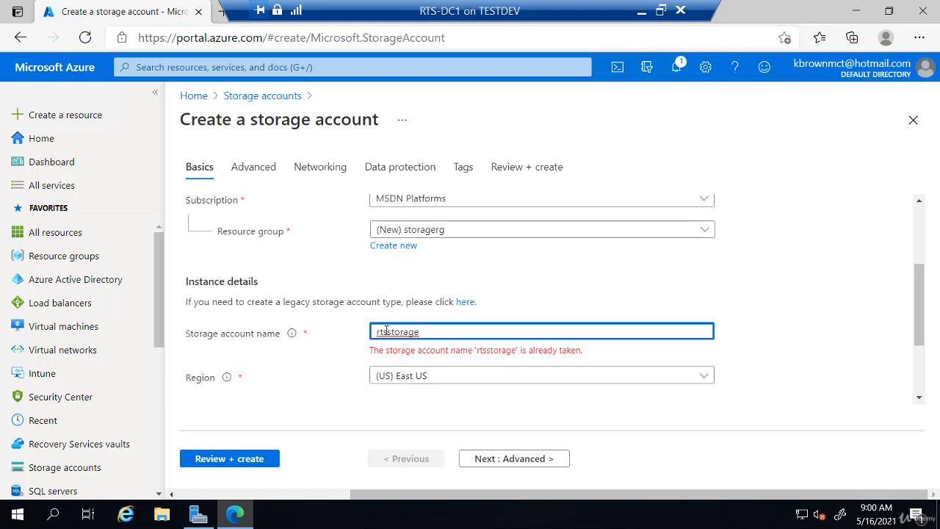
{"action": "type", "text": "01"}
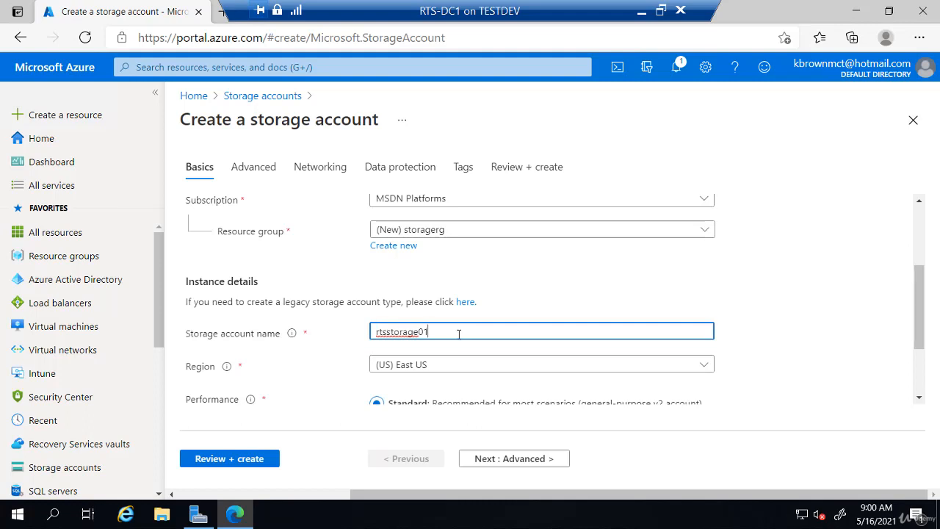
{"action": "scroll", "coordinate": [311, 354], "scroll_direction": "down", "scroll_amount": 1}
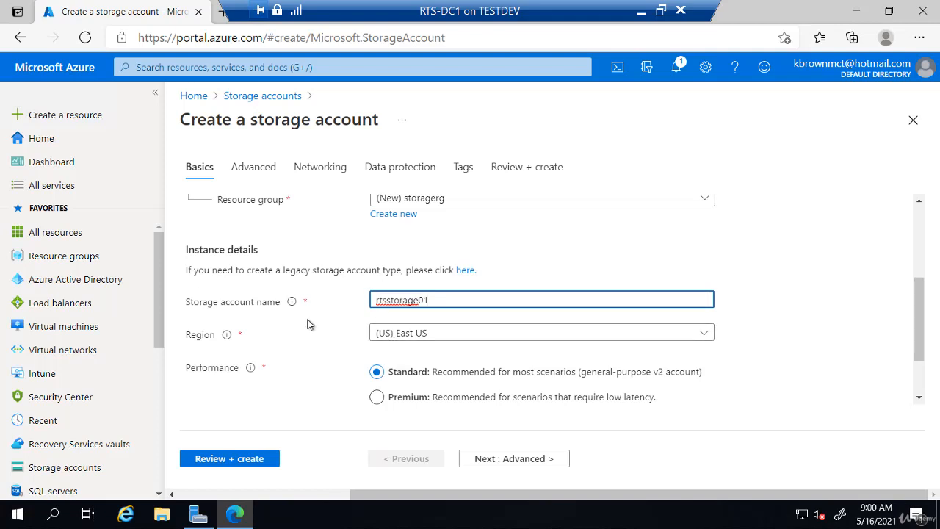
{"action": "scroll", "coordinate": [307, 324], "scroll_direction": "down", "scroll_amount": 1}
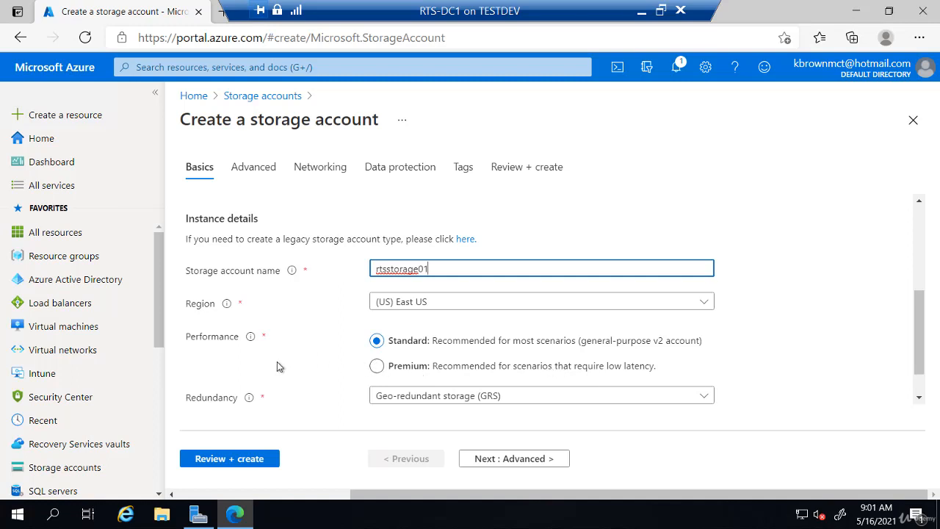
{"action": "scroll", "coordinate": [278, 365], "scroll_direction": "down", "scroll_amount": 2}
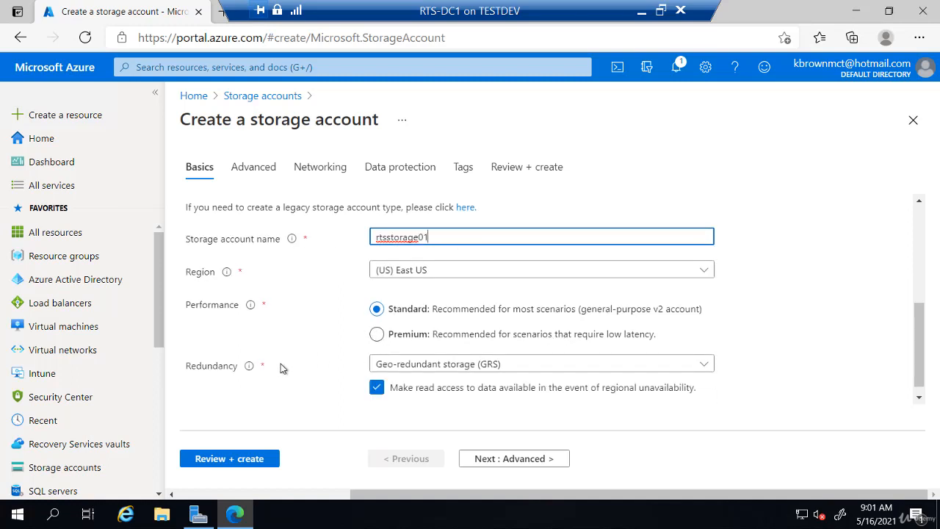
{"action": "left_click", "coordinate": [382, 365]}
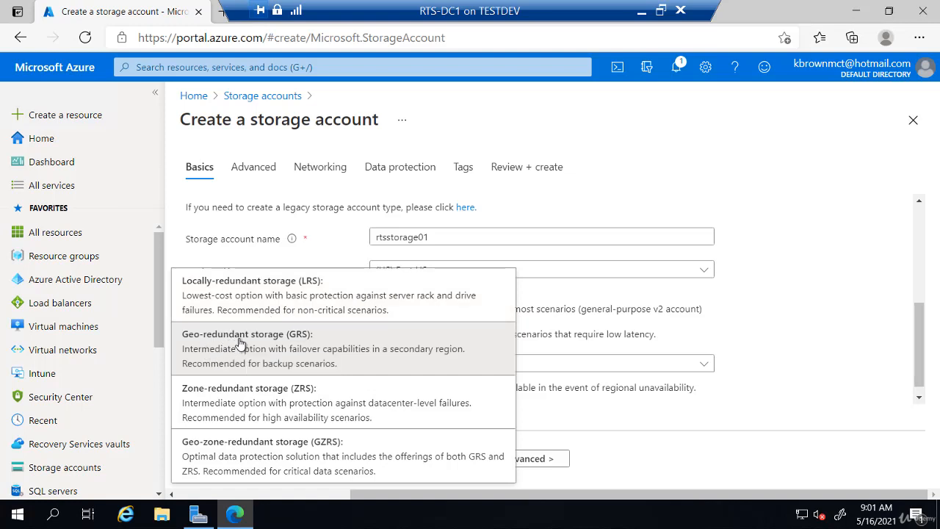
- Choose locally-redundant storage (LRS) and run the Review + create validation
{"action": "left_click", "coordinate": [254, 294]}
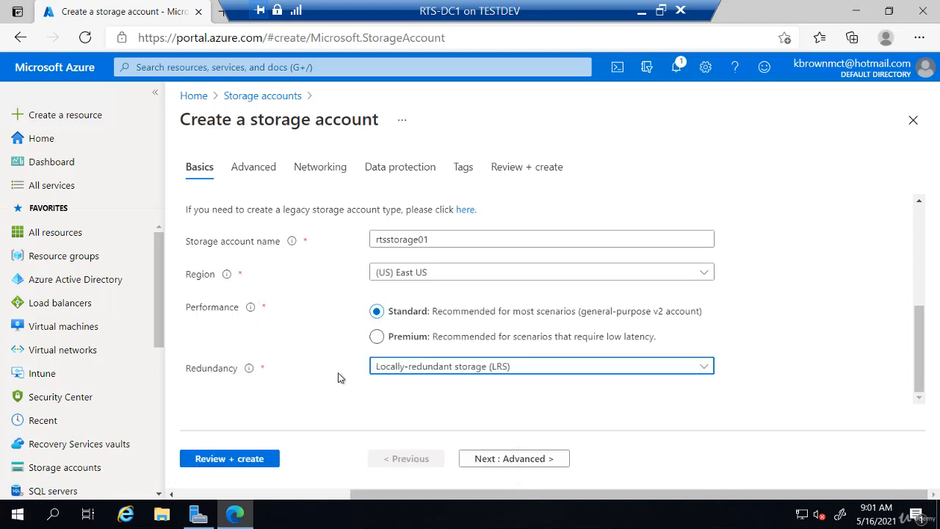
{"action": "left_click", "coordinate": [251, 462]}
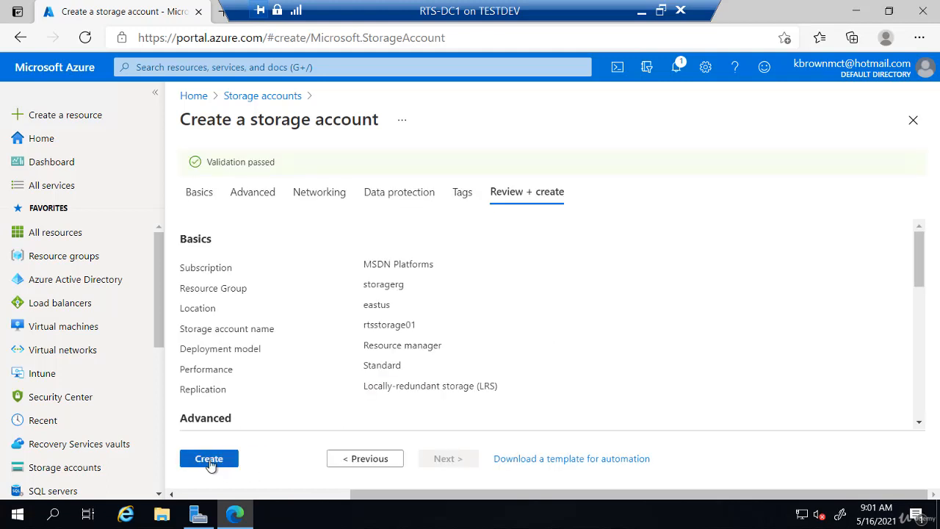
- Create the rtsstorage01 storage account and wait for the deployment to finish
{"action": "left_click", "coordinate": [209, 459]}
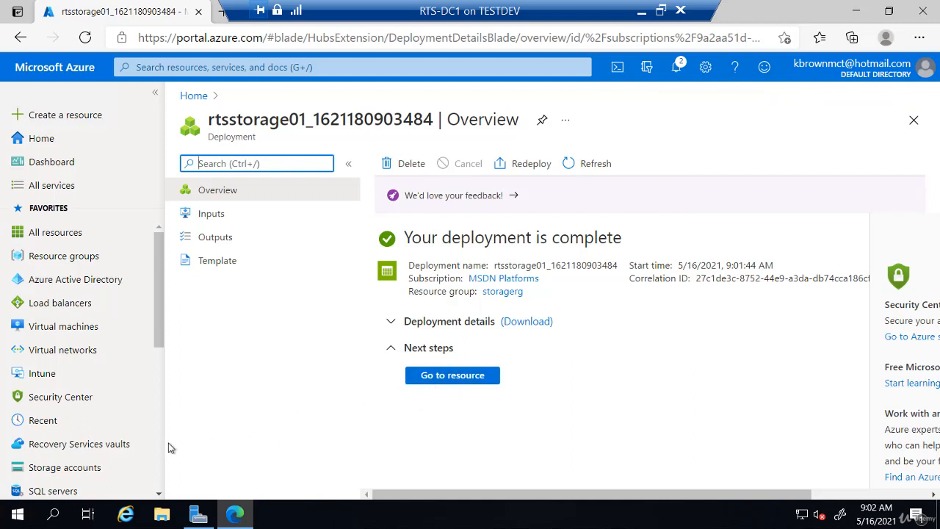
- Refresh the Storage accounts list until rtsstorage01 appears, then open that account
{"action": "left_click", "coordinate": [75, 474]}
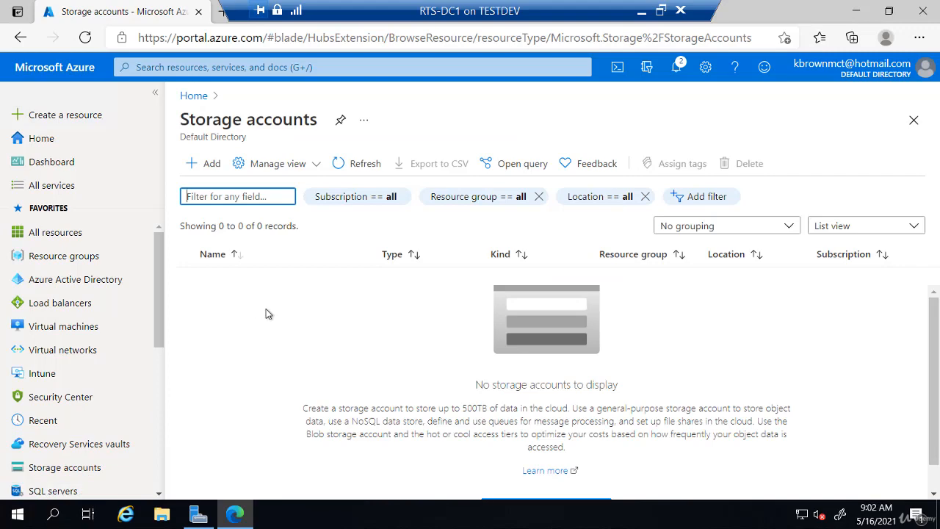
{"action": "left_click", "coordinate": [362, 168]}
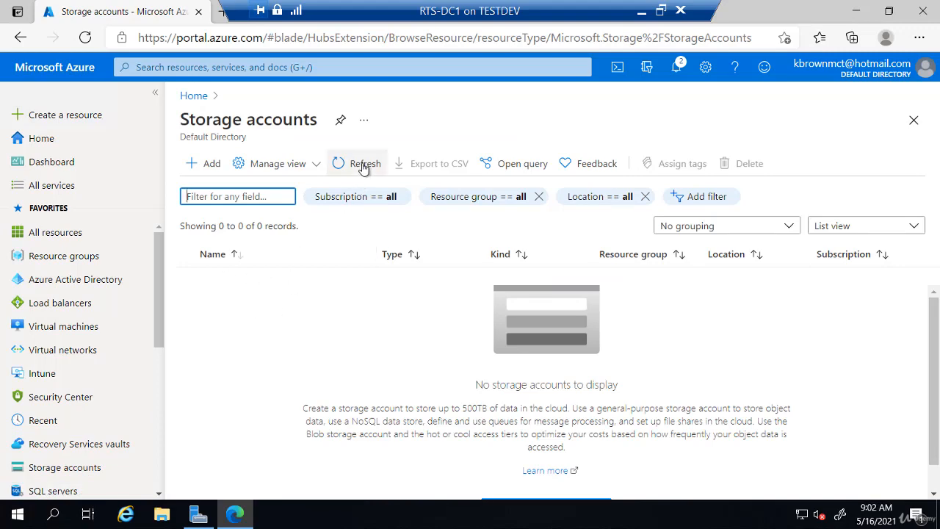
{"action": "left_click", "coordinate": [363, 165]}
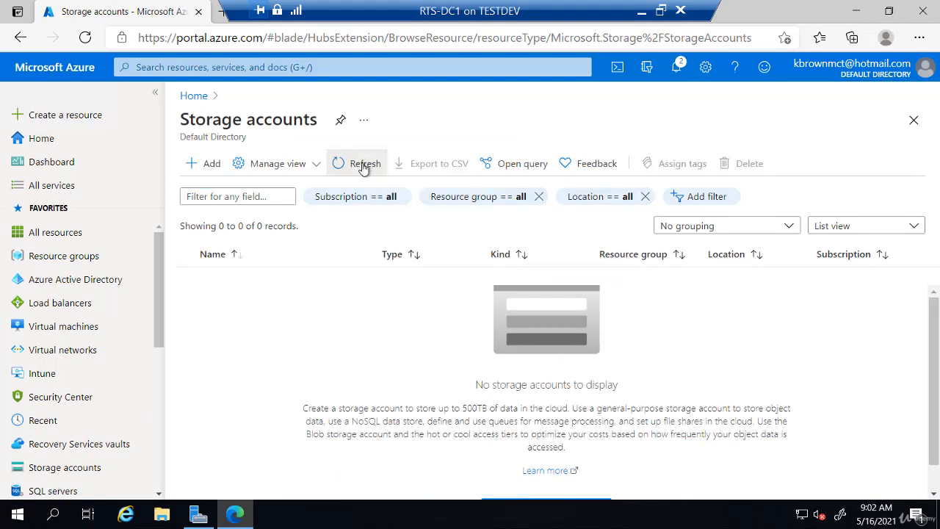
{"action": "left_click", "coordinate": [363, 165]}
{"action": "left_click", "coordinate": [363, 165]}
{"action": "left_click", "coordinate": [363, 168]}
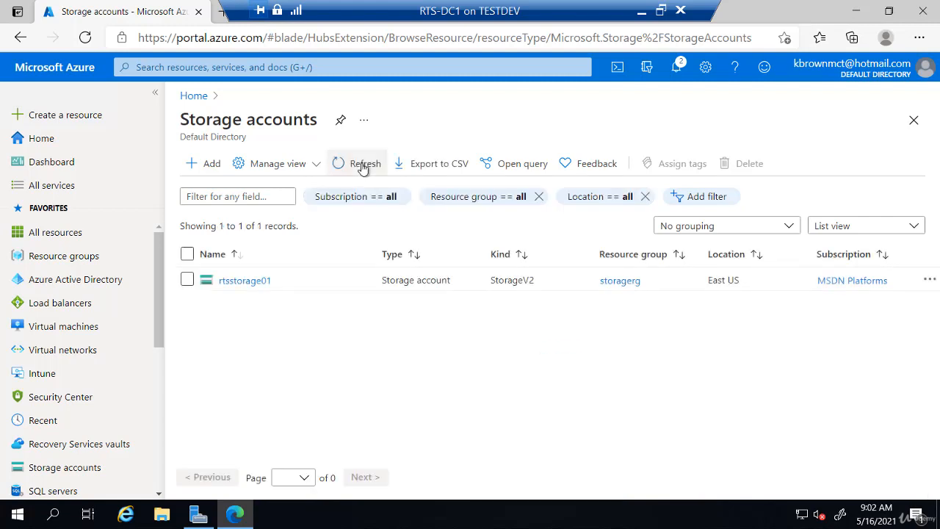
{"action": "left_click", "coordinate": [252, 284]}
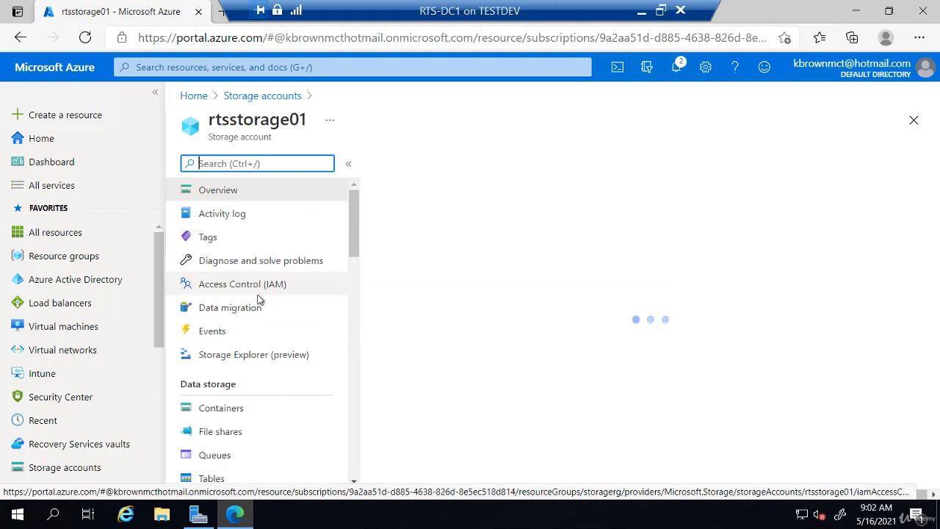
{"action": "scroll", "coordinate": [261, 303], "scroll_direction": "down", "scroll_amount": 1}
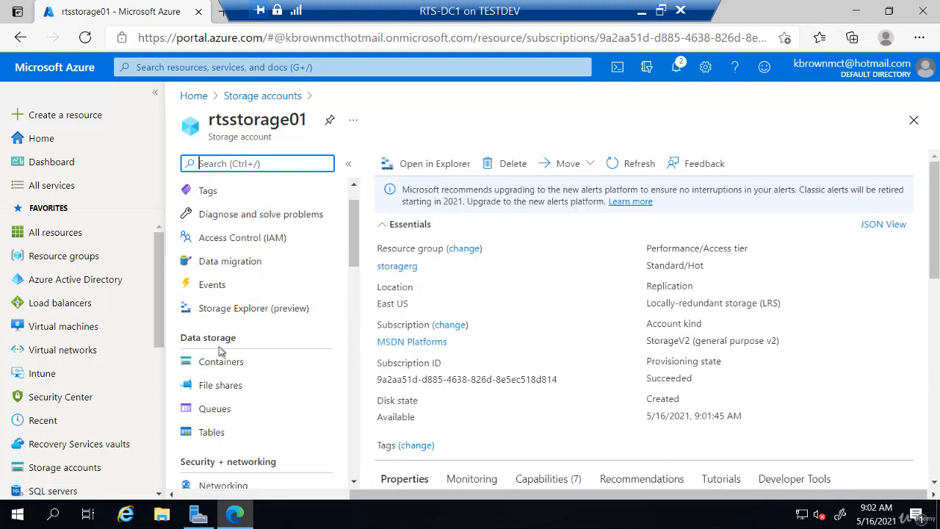
- Under rtsstorage01's File shares, create a new share named sales
{"action": "left_click", "coordinate": [207, 393]}
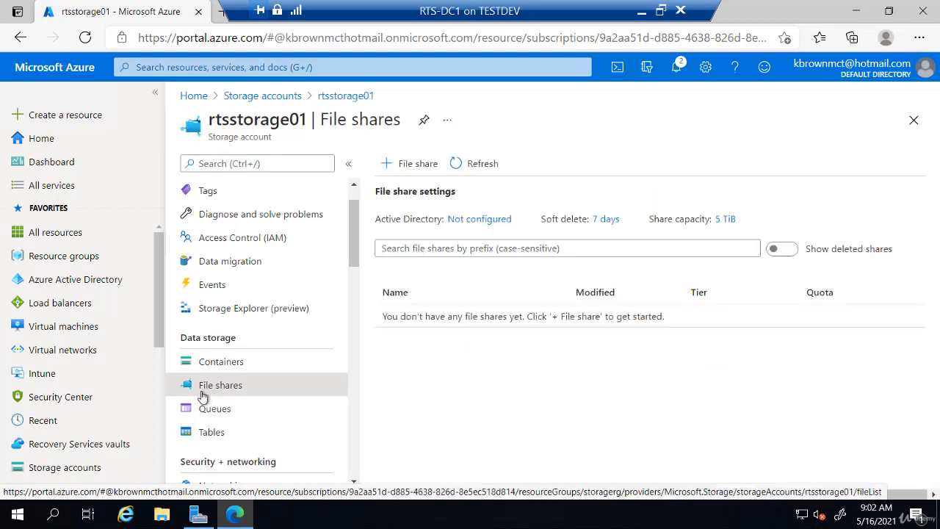
{"action": "left_click", "coordinate": [408, 166]}
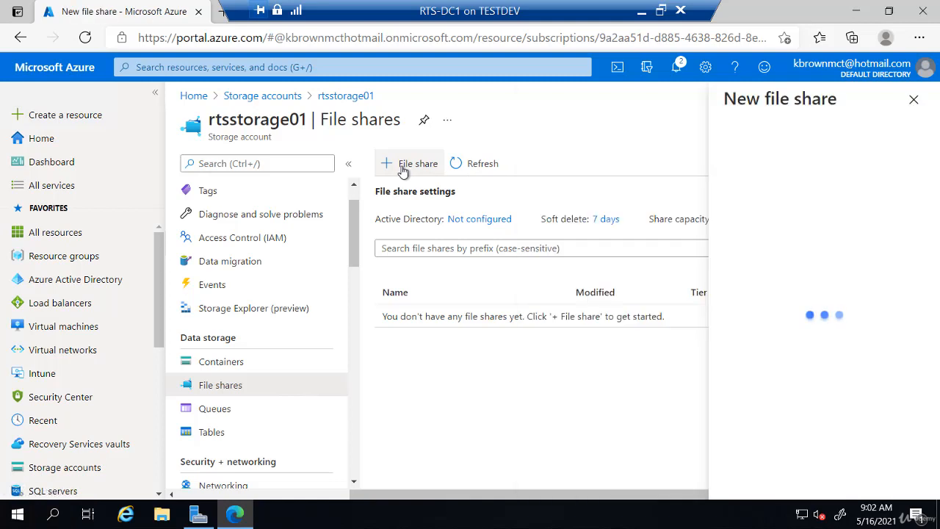
{"action": "type", "text": "sa"}
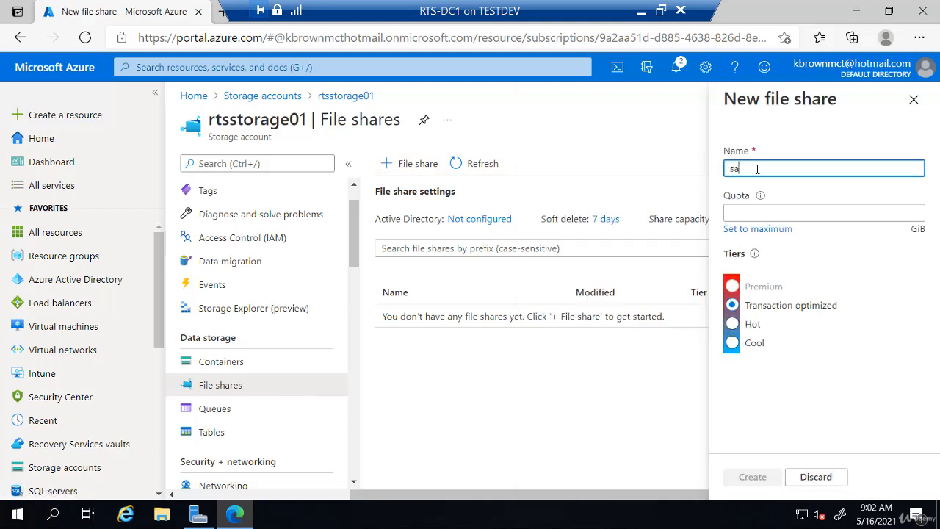
{"action": "type", "text": "les"}
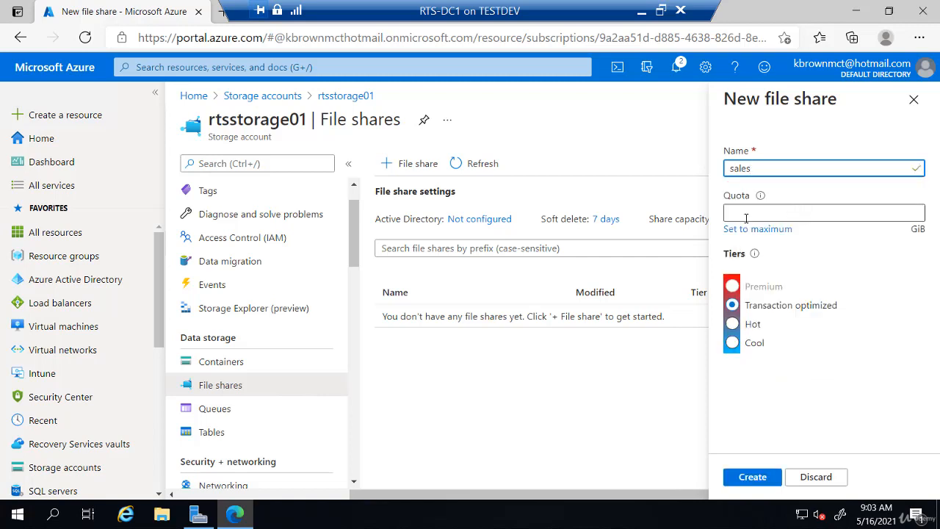
{"action": "left_click", "coordinate": [757, 482]}
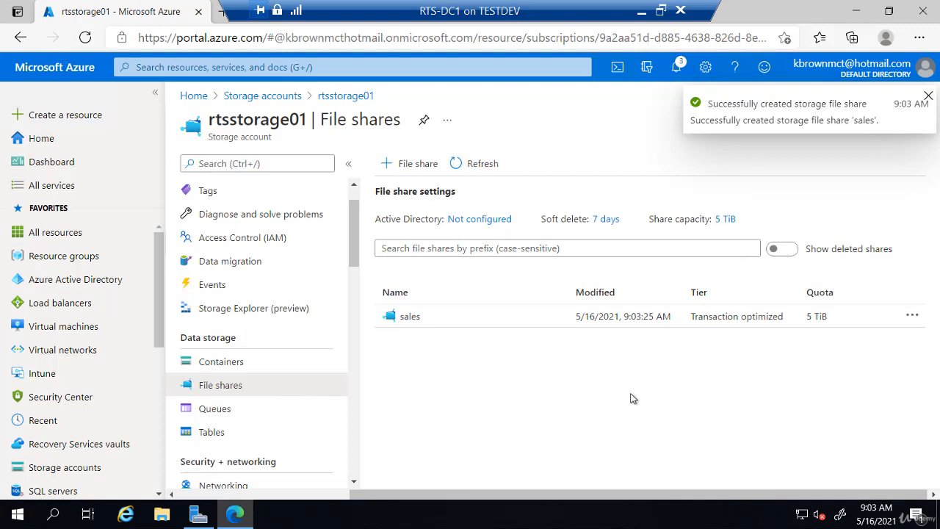
- Open the sales share and browse the Desktop for a file to upload
{"action": "left_click", "coordinate": [408, 317]}
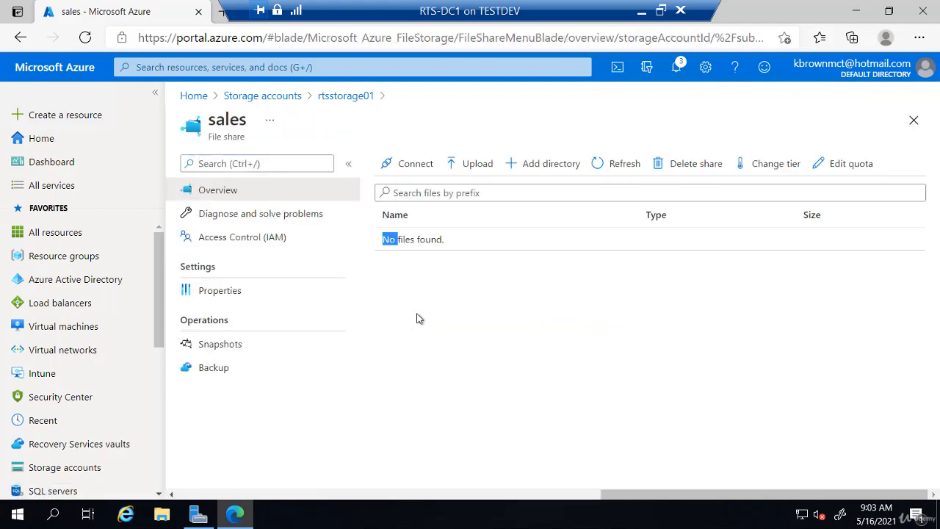
{"action": "left_click", "coordinate": [416, 315]}
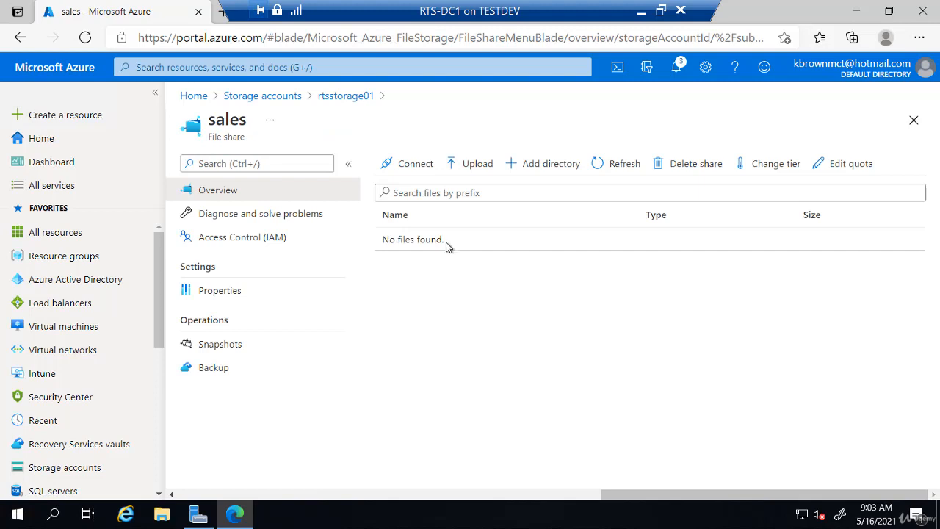
{"action": "left_click", "coordinate": [477, 166]}
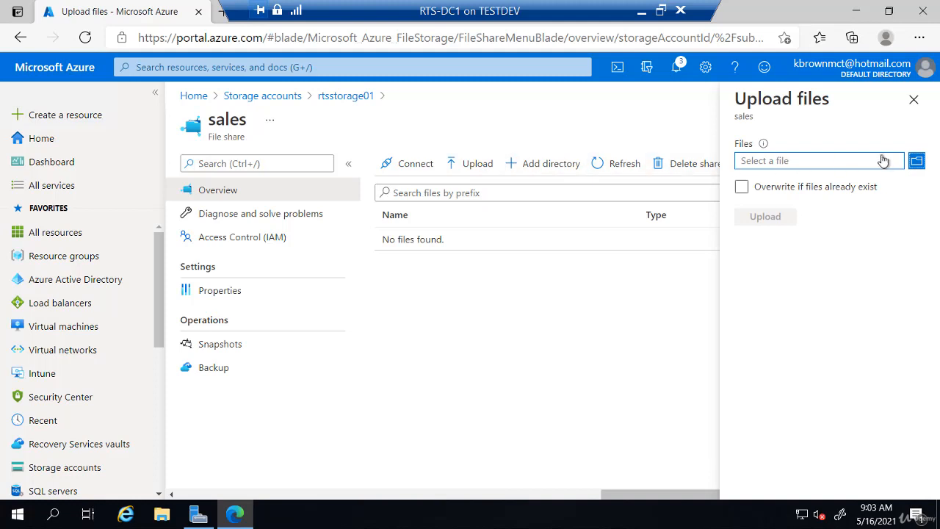
{"action": "left_click", "coordinate": [917, 161]}
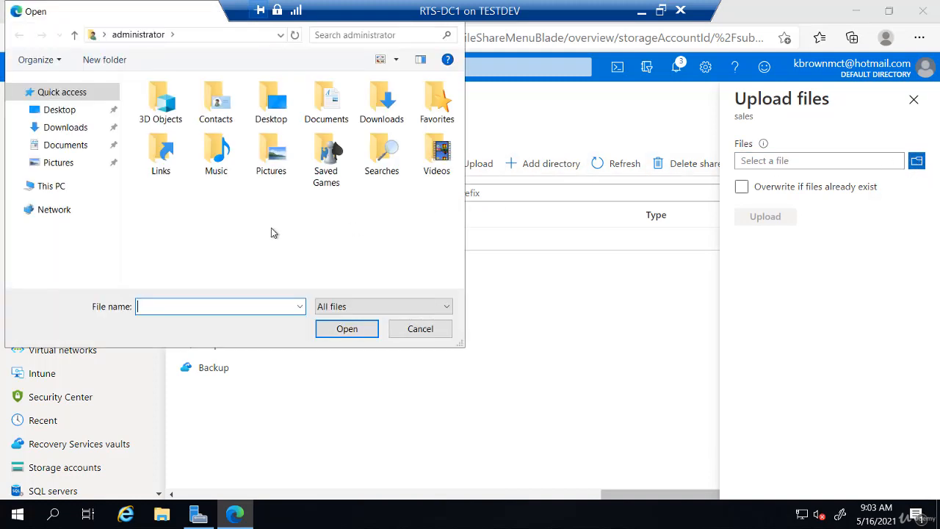
{"action": "left_click", "coordinate": [55, 110]}
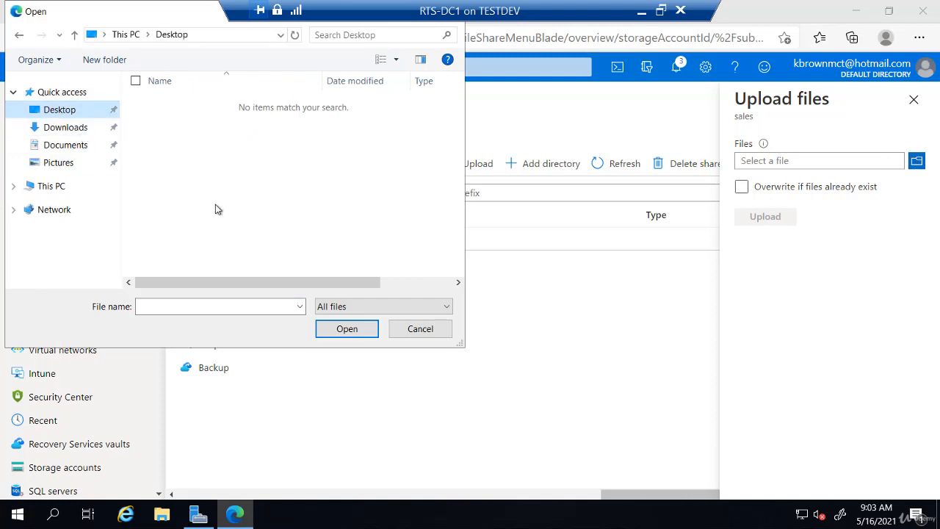
- Create an empty Feb Sales Data text file on the Desktop and select it for upload
{"action": "right_click", "coordinate": [159, 150]}
{"action": "mouse_move", "coordinate": [106, 314]}
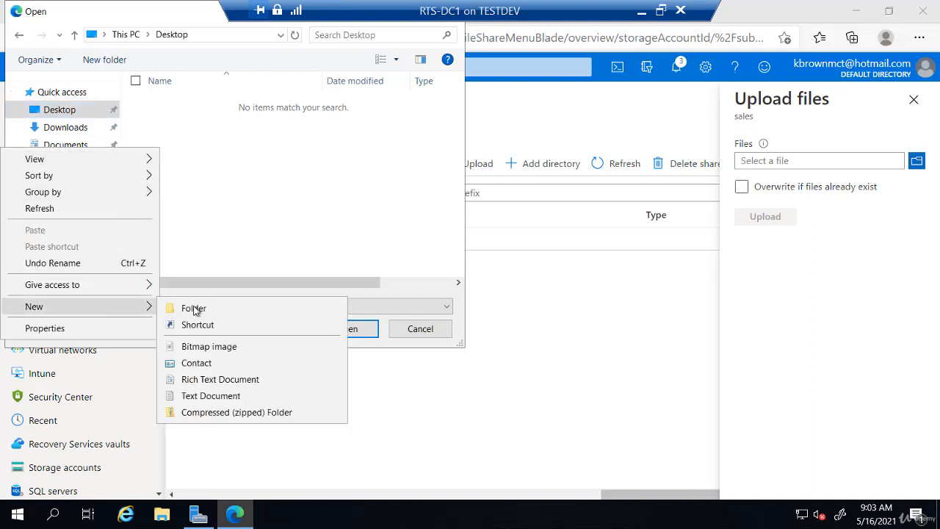
{"action": "left_click", "coordinate": [213, 395]}
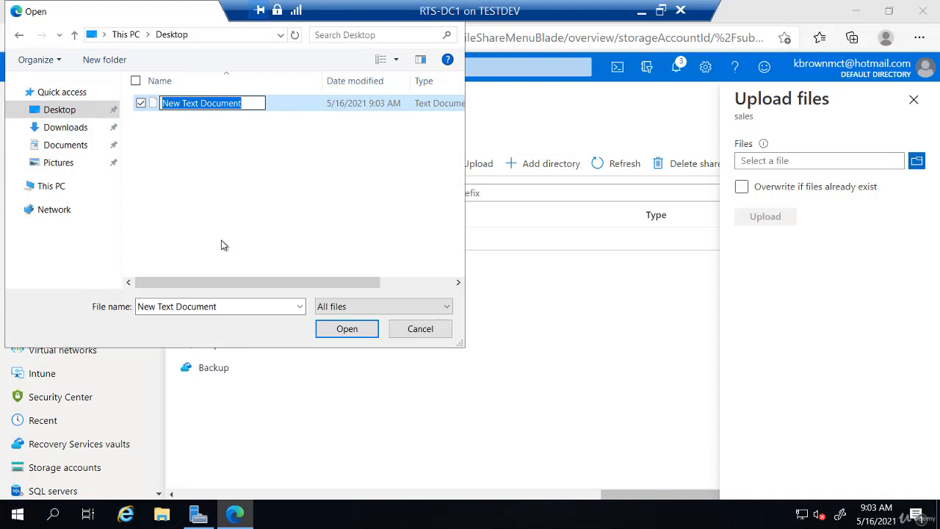
{"action": "type", "text": "Fe"}
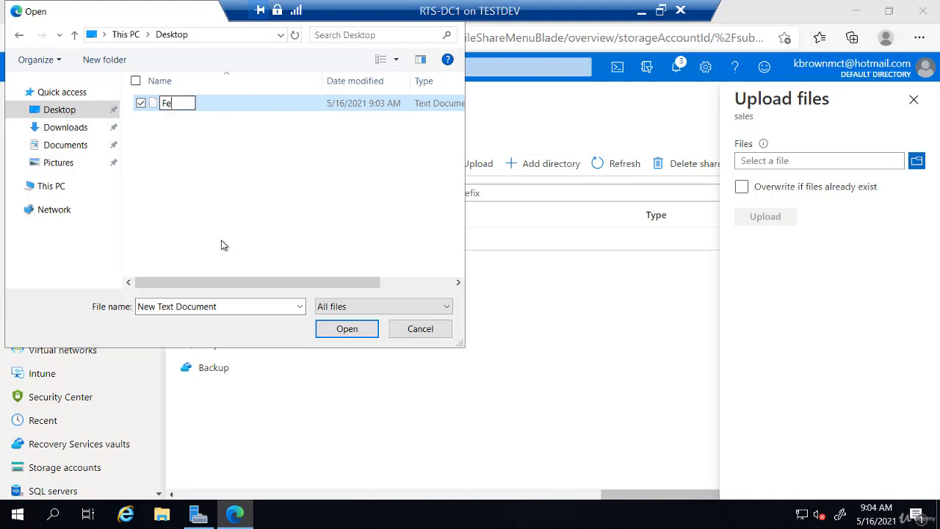
{"action": "type", "text": "b Sale"}
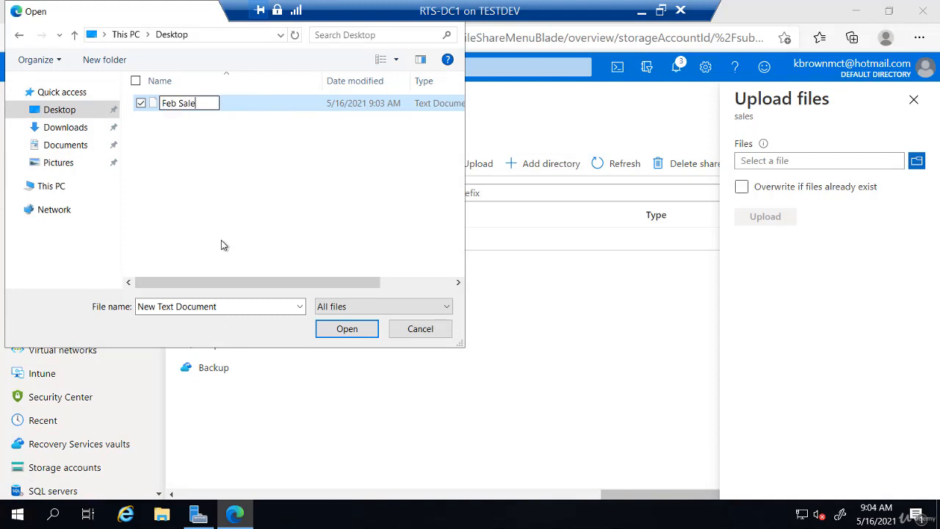
{"action": "type", "text": "s Data"}
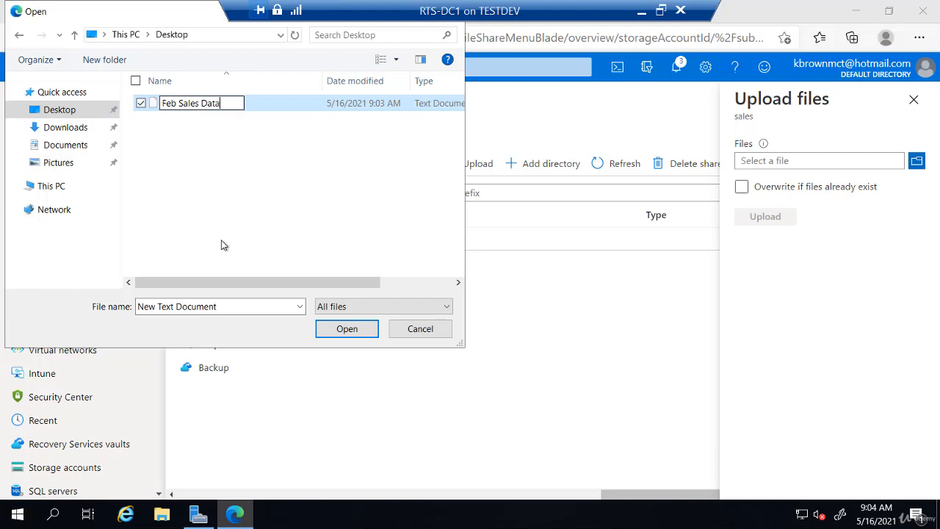
{"action": "left_click", "coordinate": [221, 245]}
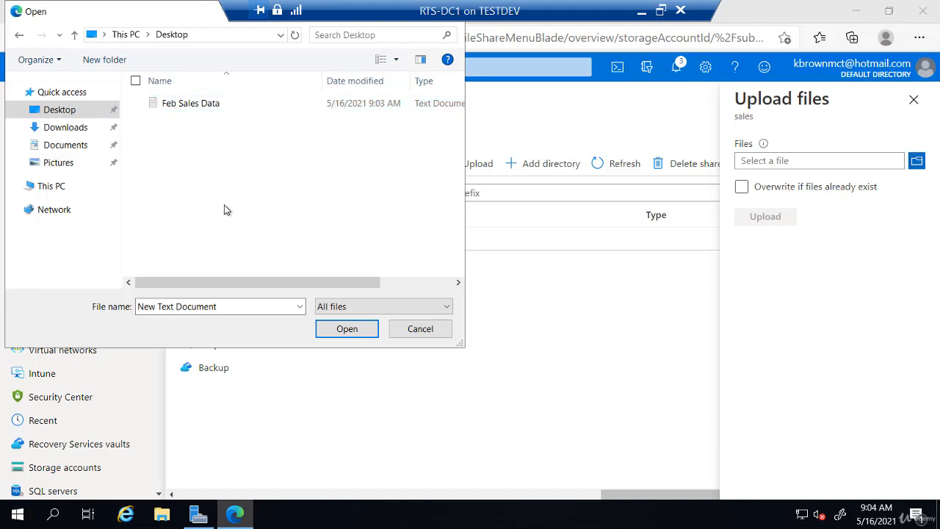
{"action": "left_click", "coordinate": [185, 107]}
{"action": "left_click", "coordinate": [347, 329]}
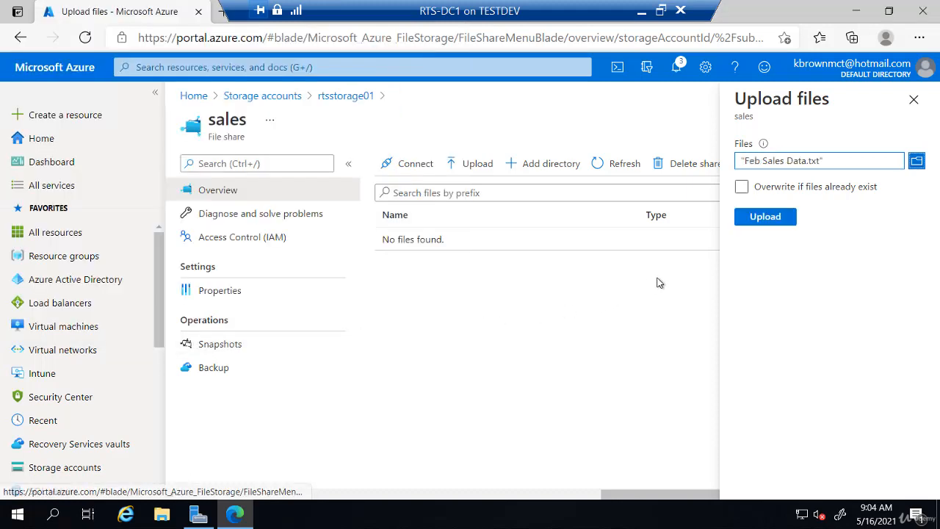
- Upload Feb Sales Data.txt to the sales share, close the upload panel and return to the portal
{"action": "left_click", "coordinate": [765, 218]}
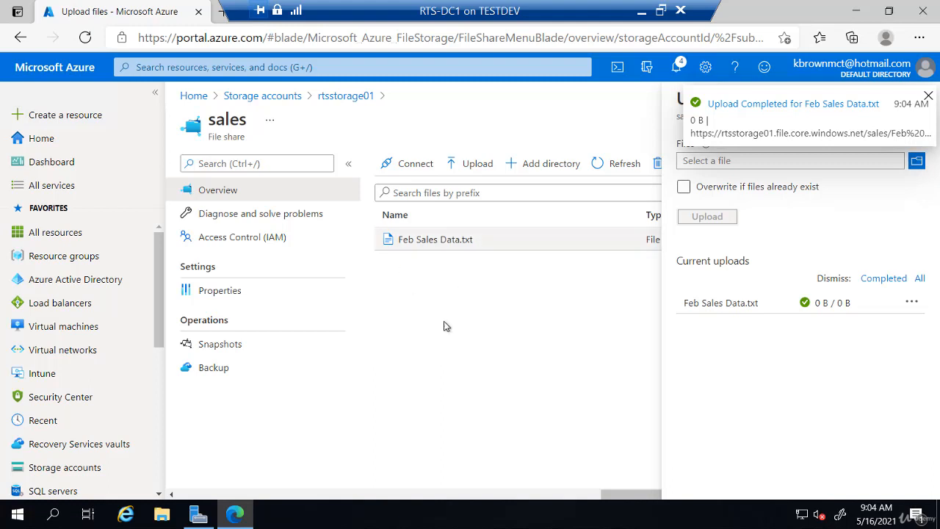
{"action": "left_click", "coordinate": [929, 98]}
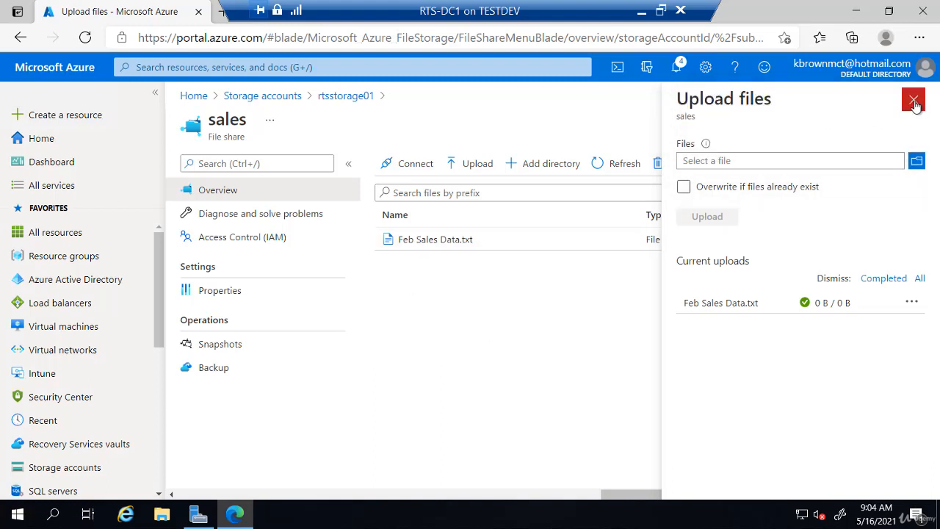
{"action": "left_click", "coordinate": [912, 98]}
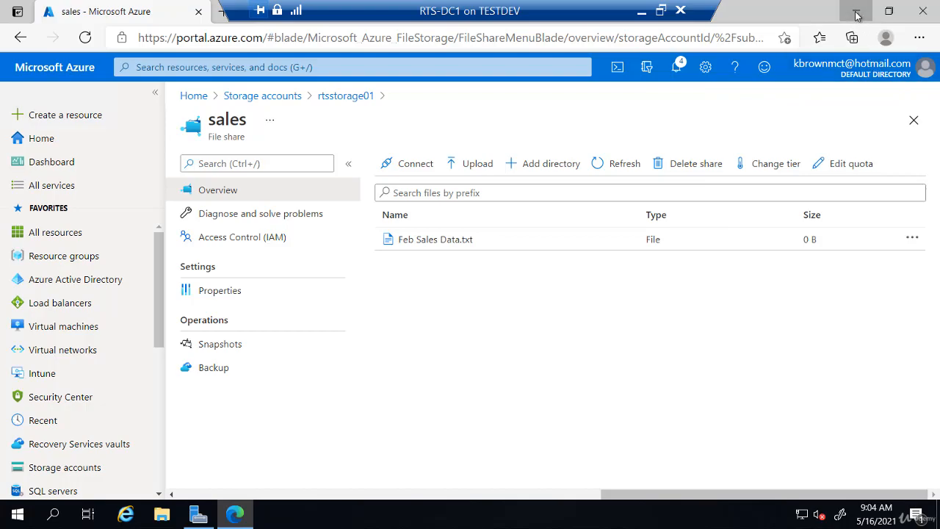
{"action": "left_click", "coordinate": [856, 12]}
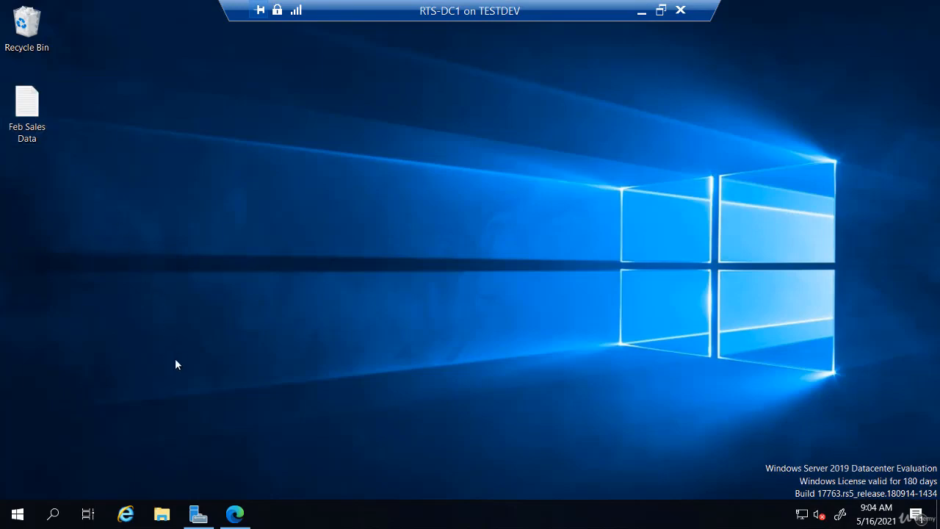
{"action": "left_click", "coordinate": [235, 514]}
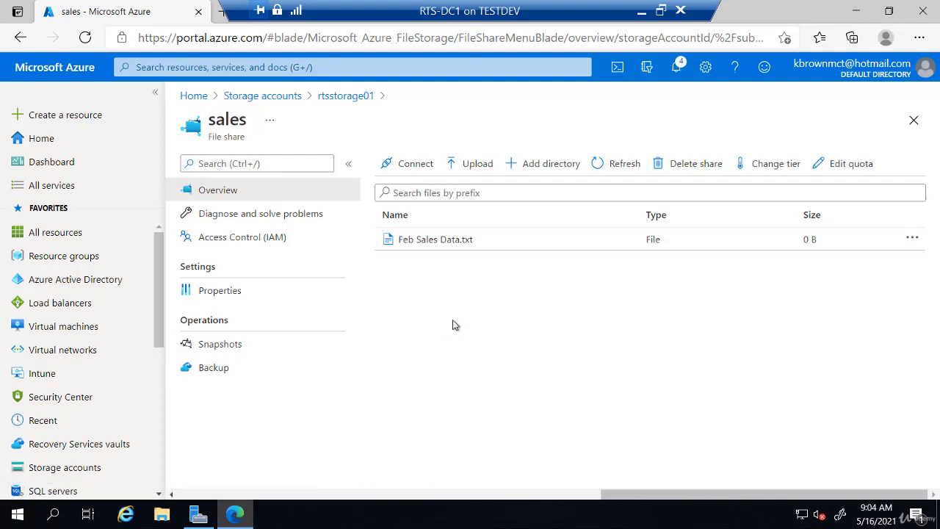
- Copy the sales share's Windows connection script, keeping drive letter Z
{"action": "left_click", "coordinate": [416, 167]}
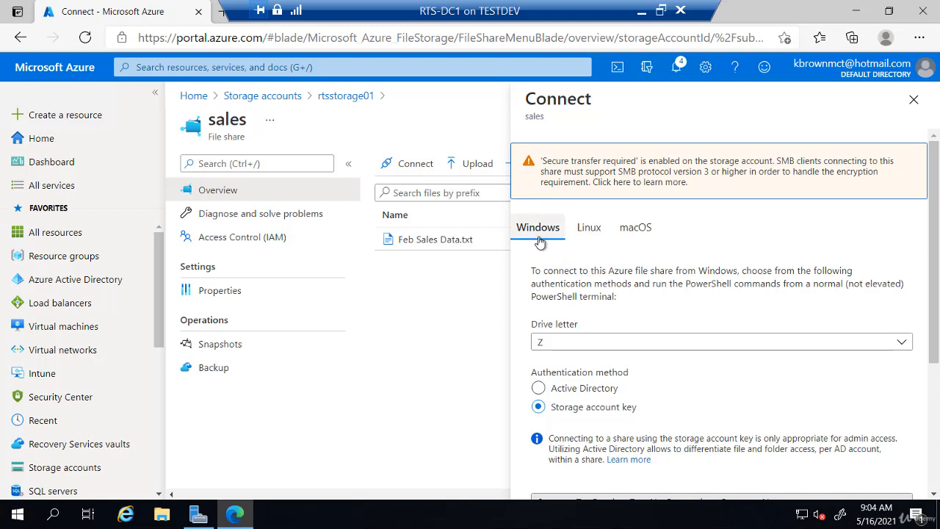
{"action": "scroll", "coordinate": [580, 298], "scroll_direction": "down", "scroll_amount": 1}
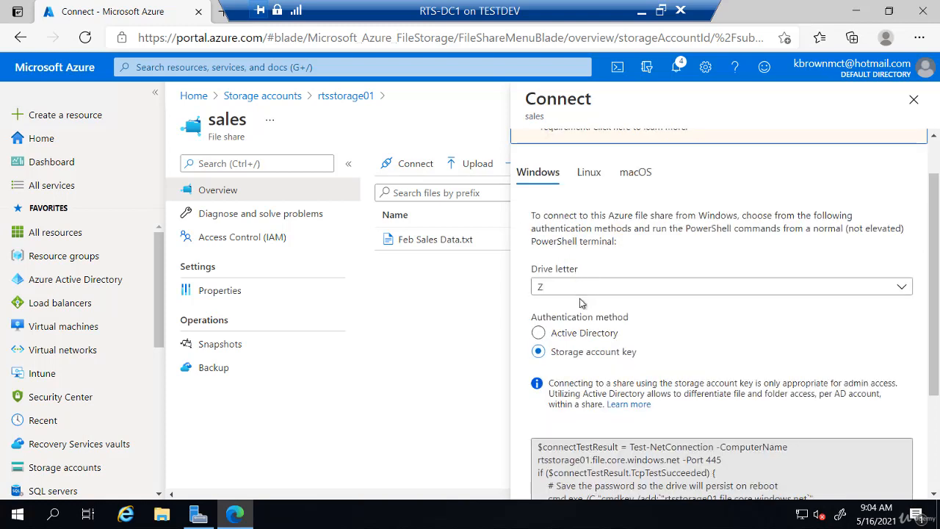
{"action": "left_click", "coordinate": [579, 290]}
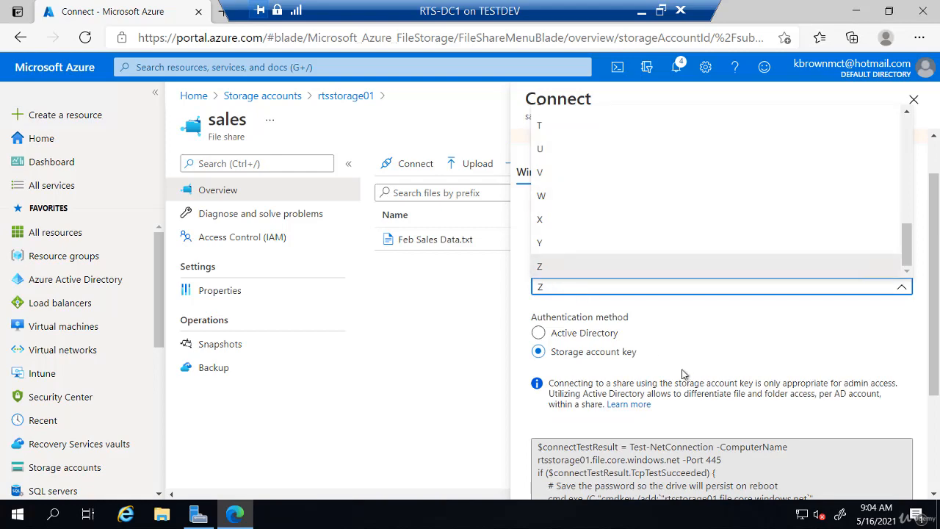
{"action": "left_click", "coordinate": [683, 376]}
{"action": "scroll", "coordinate": [685, 375], "scroll_direction": "down", "scroll_amount": 1}
{"action": "scroll", "coordinate": [685, 374], "scroll_direction": "down", "scroll_amount": 2}
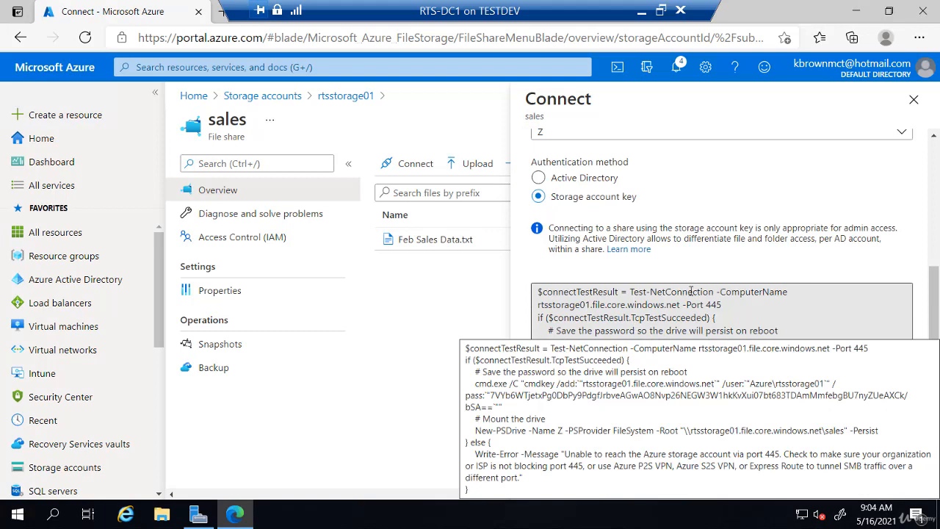
{"action": "left_click", "coordinate": [658, 289]}
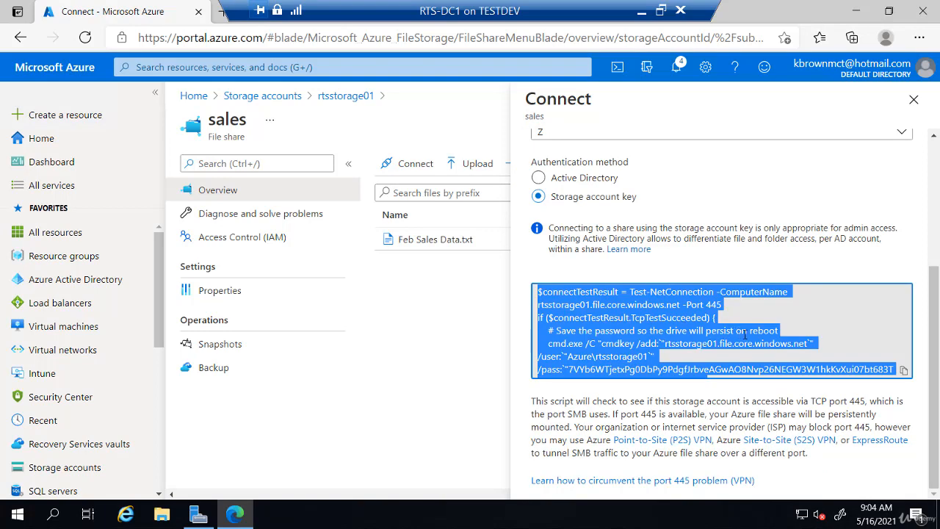
{"action": "left_click", "coordinate": [903, 372]}
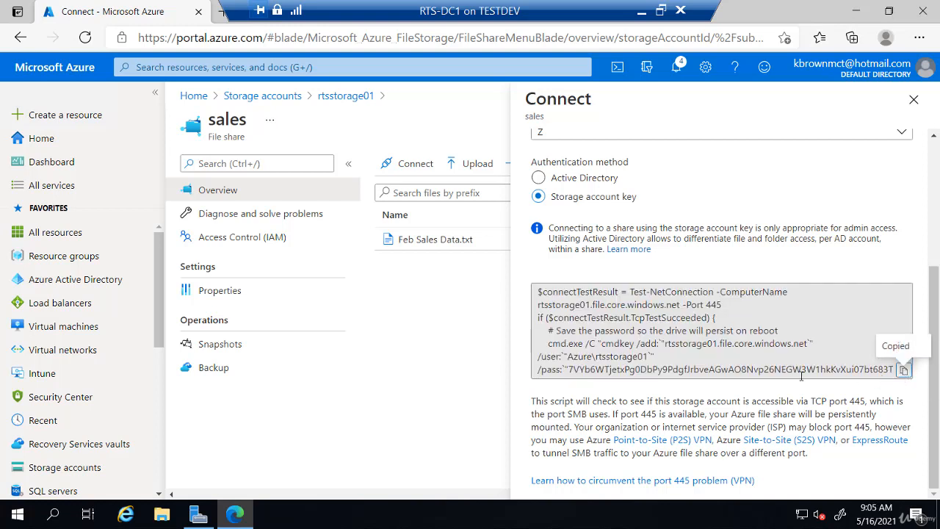
{"action": "left_click", "coordinate": [16, 515]}
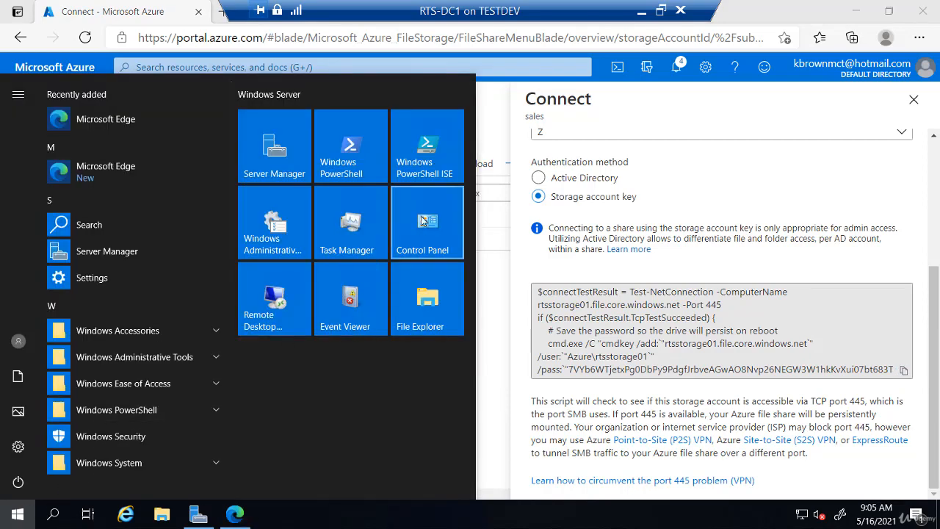
- Paste the connection script into a new PowerShell ISE script and run it
{"action": "left_click", "coordinate": [423, 171]}
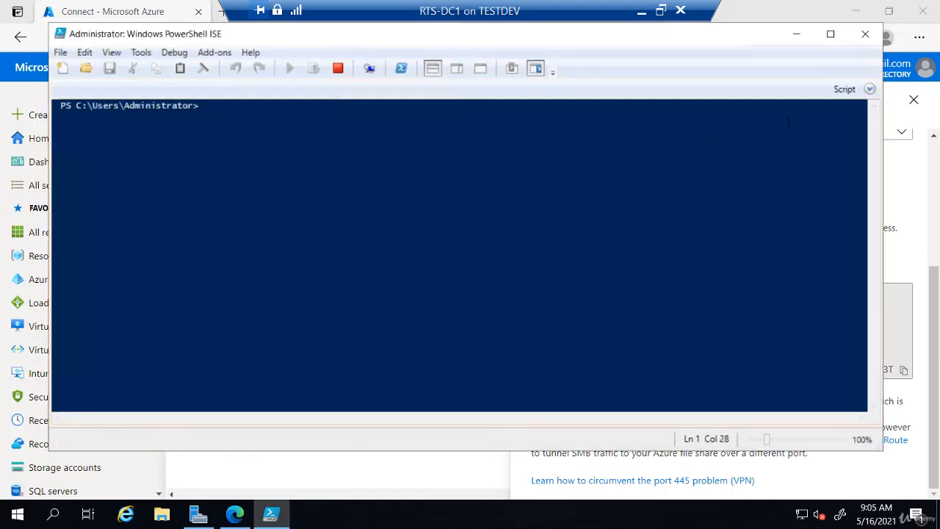
{"action": "left_click", "coordinate": [870, 89]}
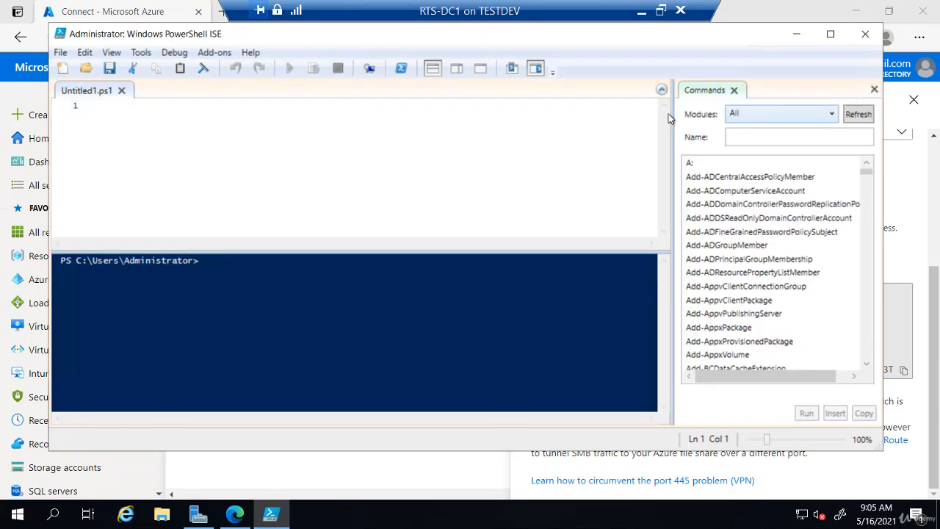
{"action": "right_click", "coordinate": [130, 128]}
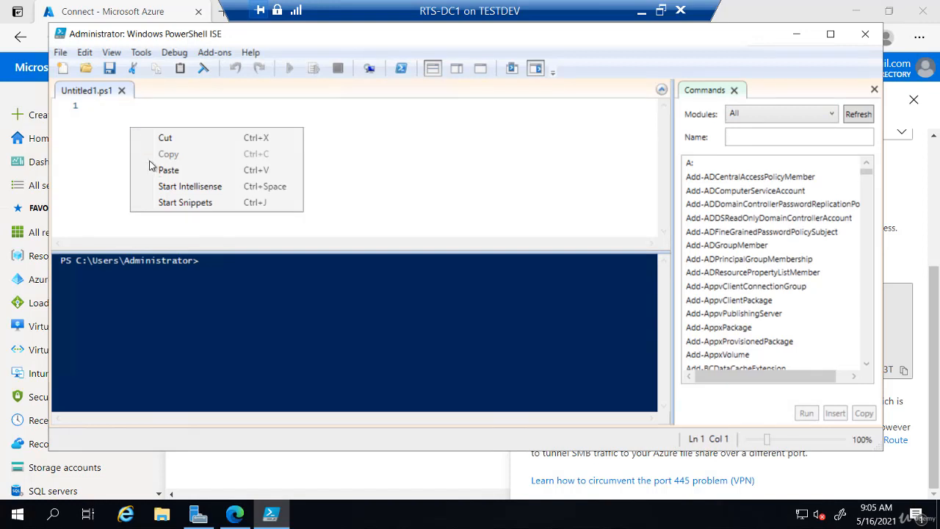
{"action": "left_click", "coordinate": [158, 171]}
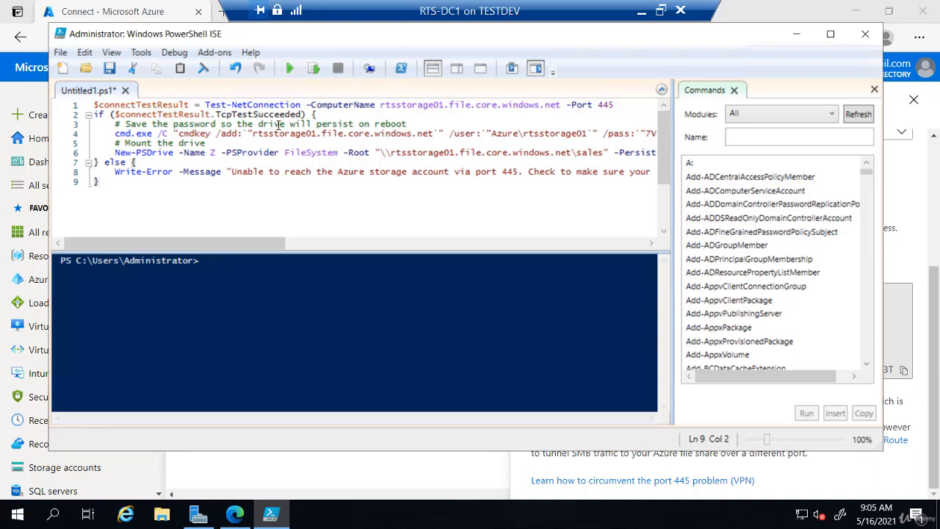
{"action": "left_click", "coordinate": [290, 68]}
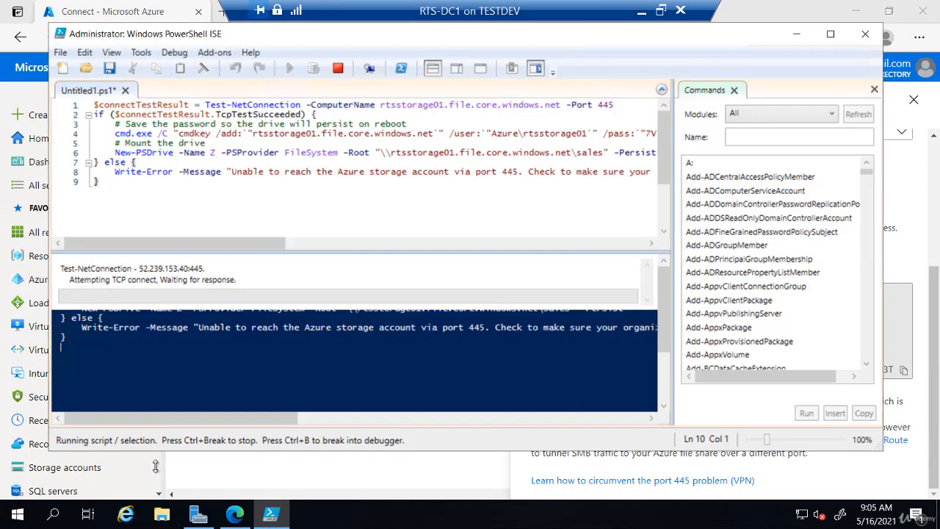
{"action": "left_click", "coordinate": [162, 517]}
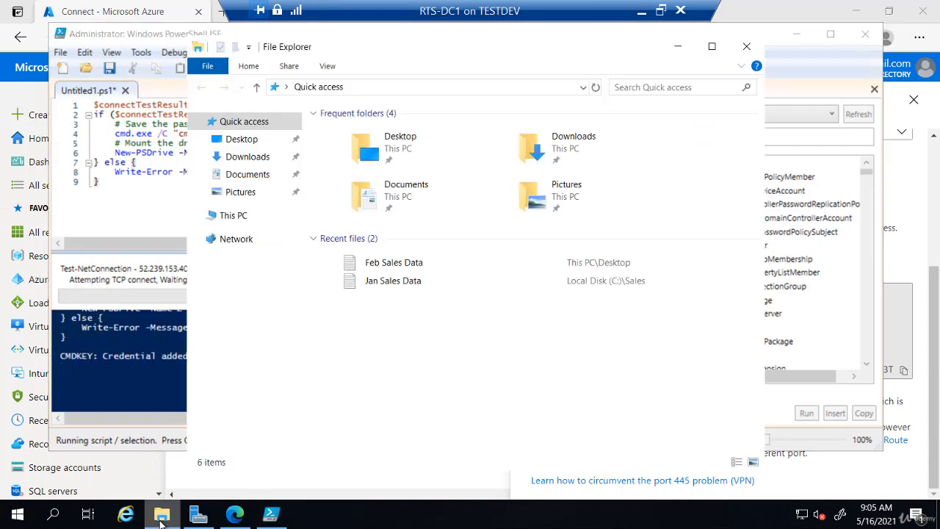
- Confirm the sales (Z:) network drive under This PC holds Feb Sales Data, then minimize Explorer
{"action": "left_click", "coordinate": [235, 216]}
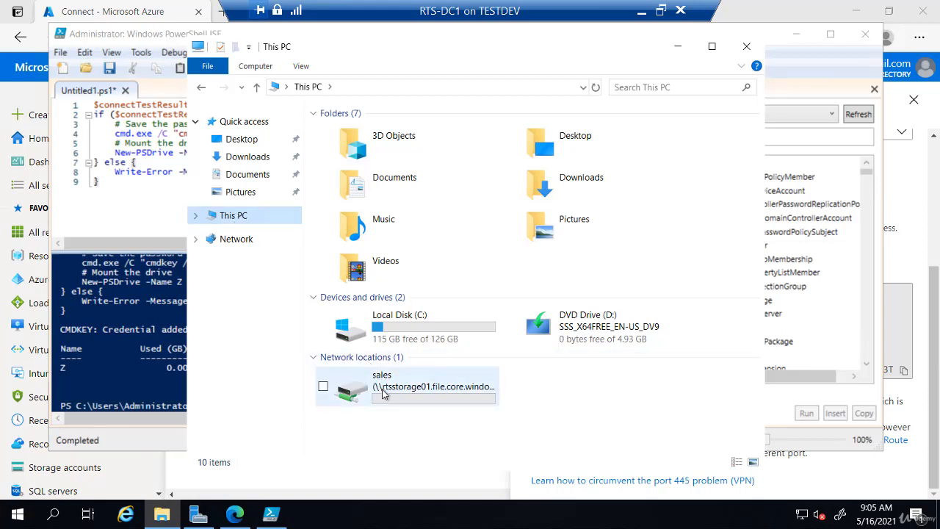
{"action": "mouse_move", "coordinate": [397, 394]}
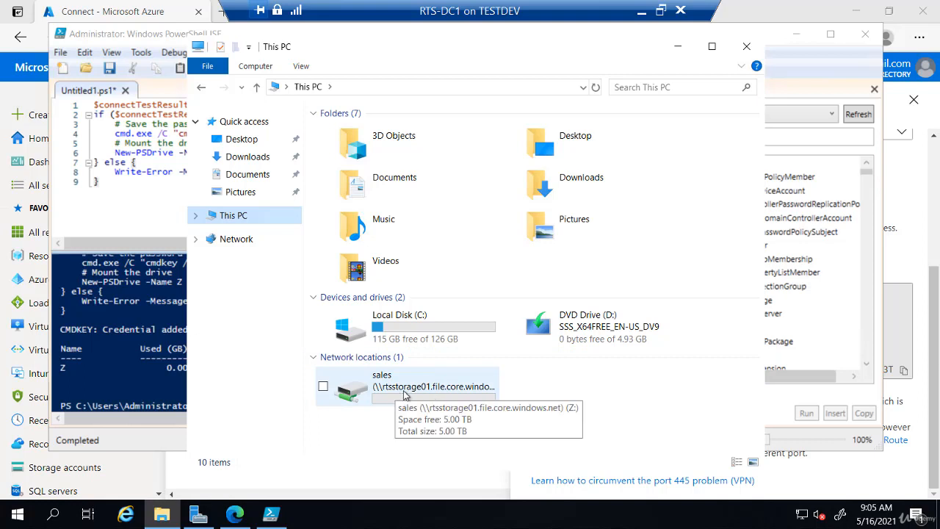
{"action": "double_click", "coordinate": [403, 395]}
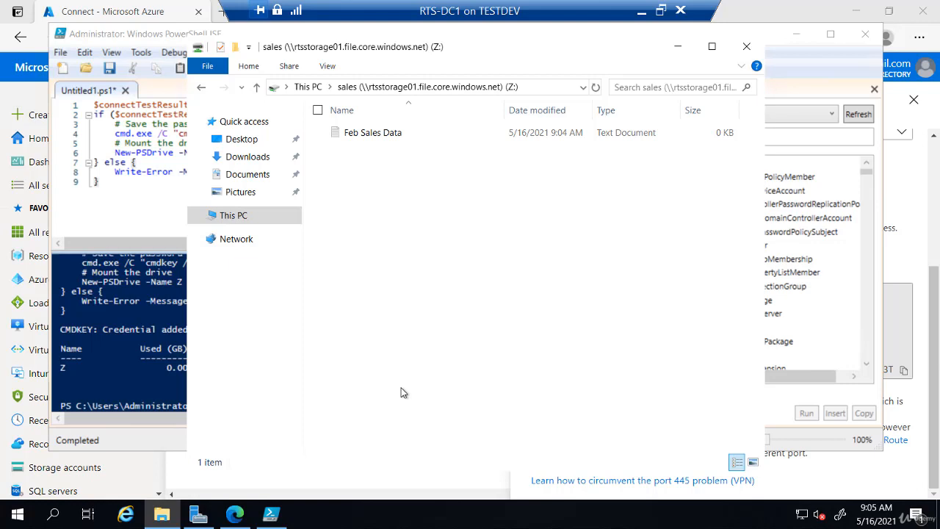
{"action": "left_click", "coordinate": [712, 46]}
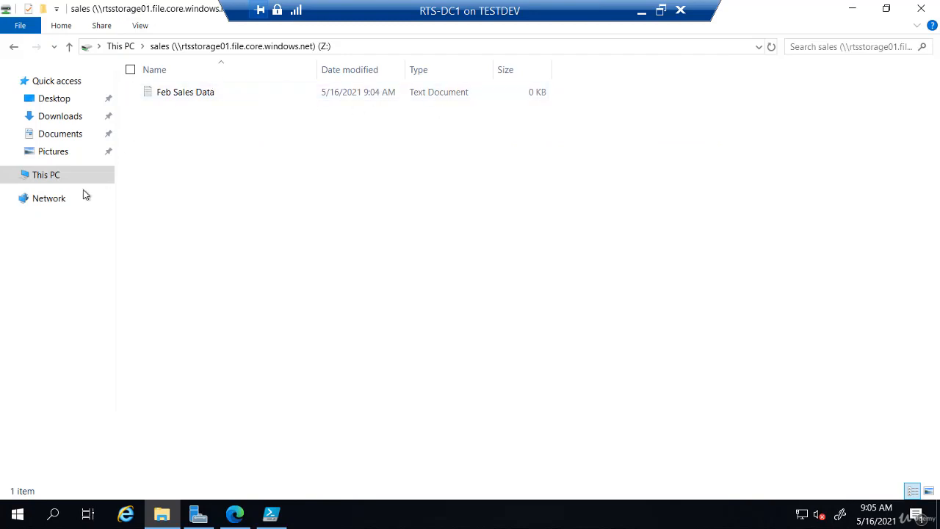
{"action": "left_click", "coordinate": [43, 179]}
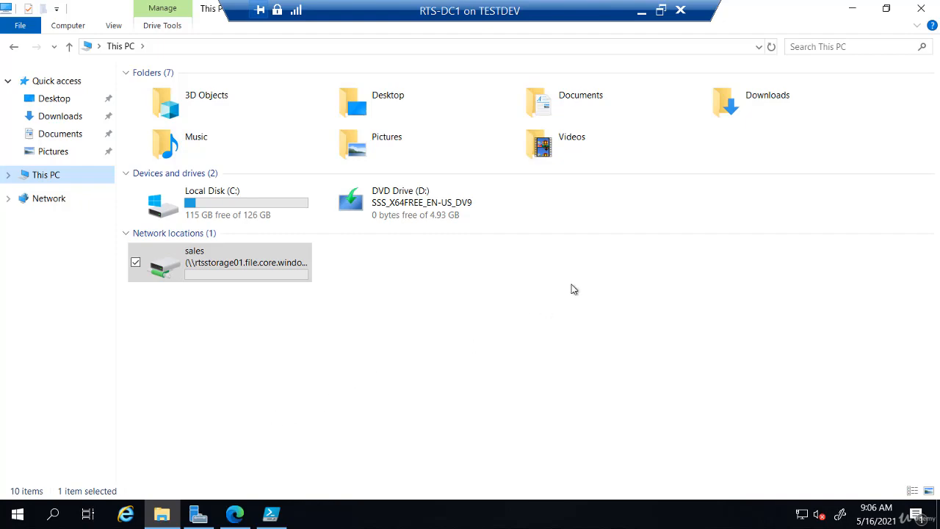
{"action": "left_click", "coordinate": [854, 15]}
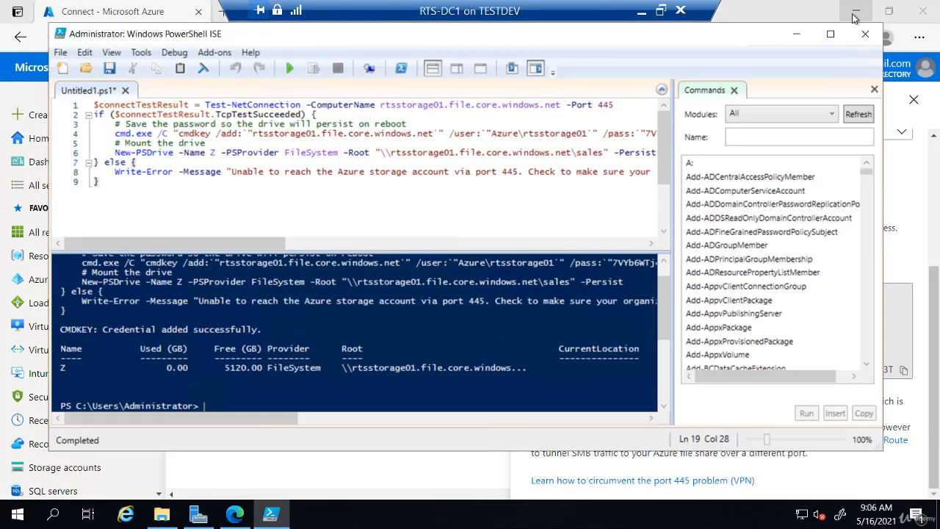
- Close the connection pane and open the Azure File Sync offering through a 'azure file sync' search
{"action": "left_click", "coordinate": [801, 35]}
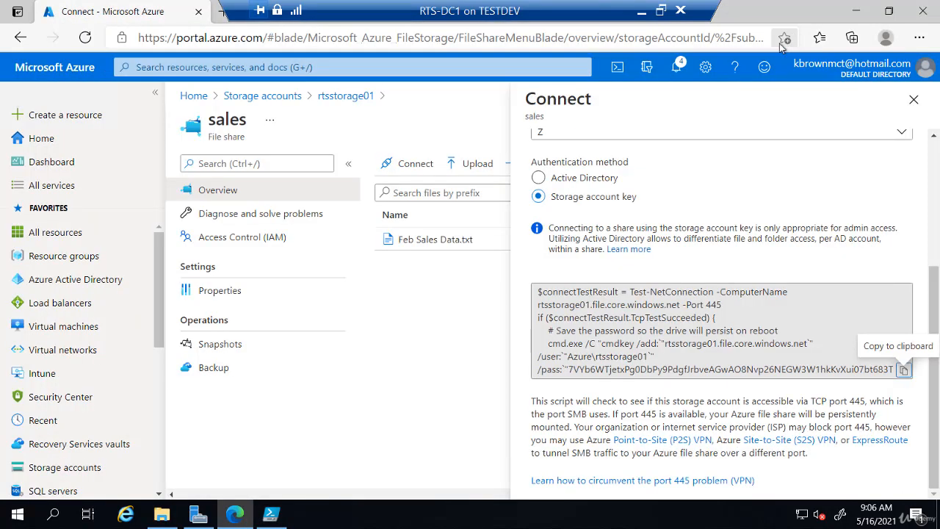
{"action": "left_click", "coordinate": [913, 100]}
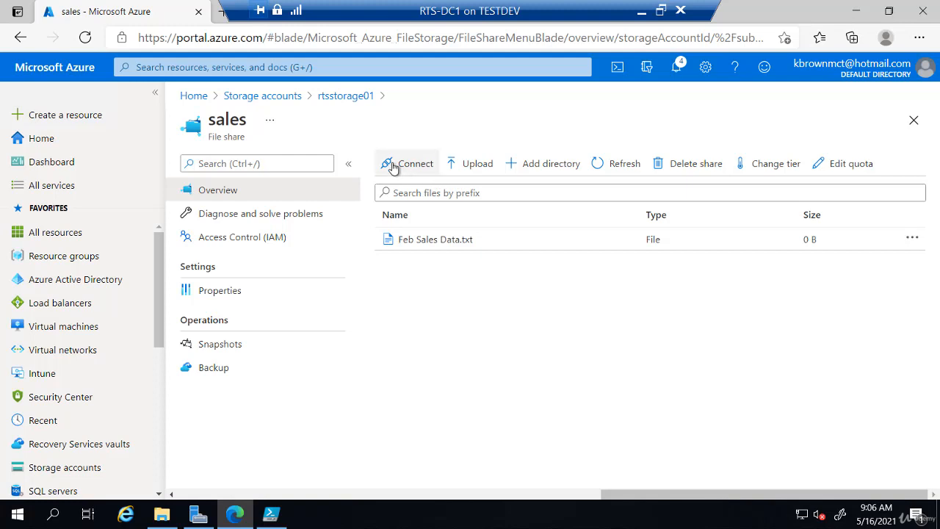
{"action": "left_click", "coordinate": [307, 68]}
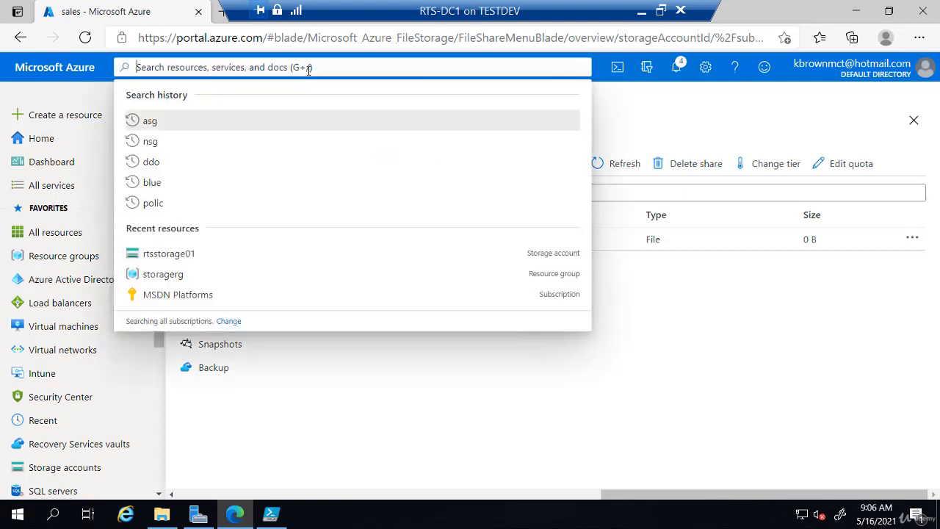
{"action": "type", "text": "azure"}
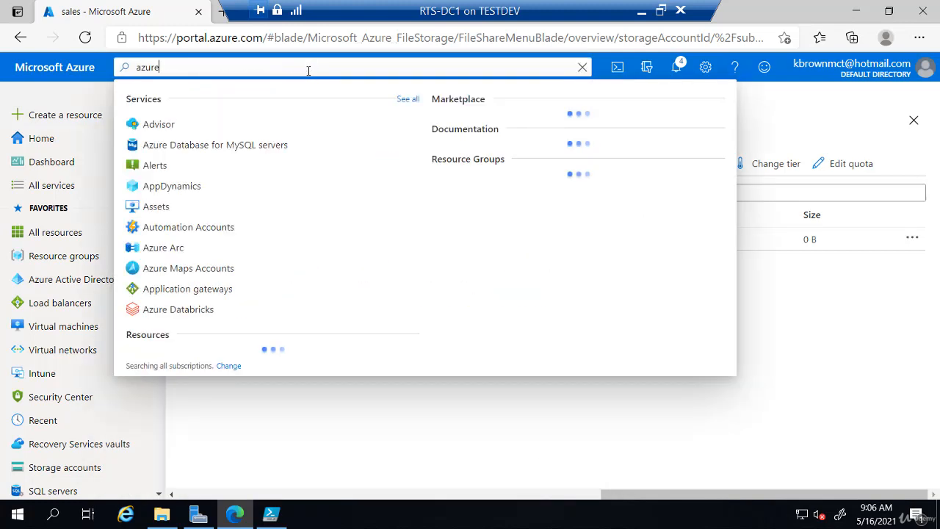
{"action": "type", "text": " file sync"}
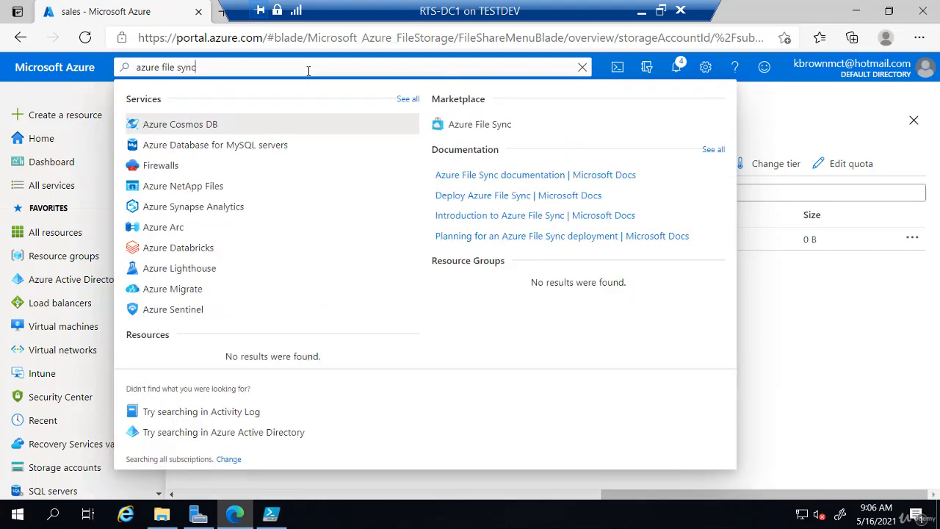
{"action": "left_click", "coordinate": [465, 126]}
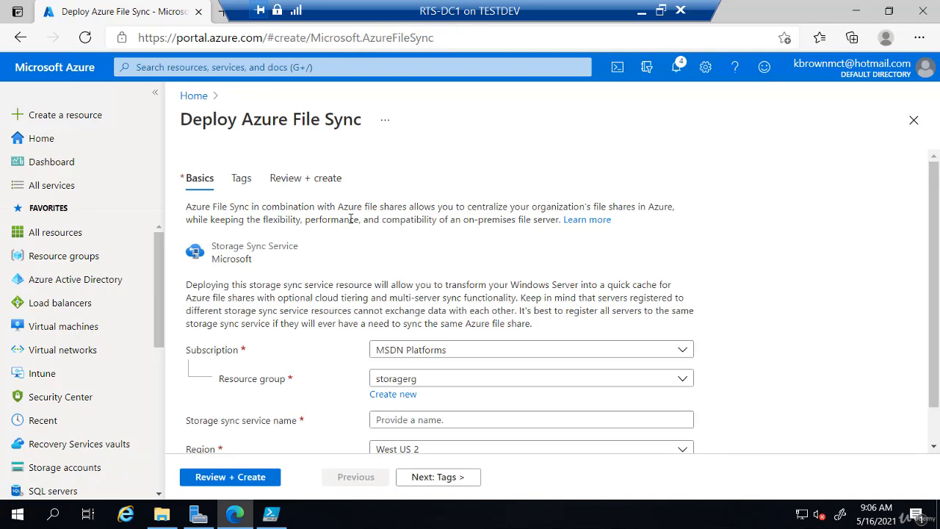
- Set resource group storagerg, name rtssync01 and region East US, then review the settings
{"action": "scroll", "coordinate": [289, 250], "scroll_direction": "down", "scroll_amount": 1}
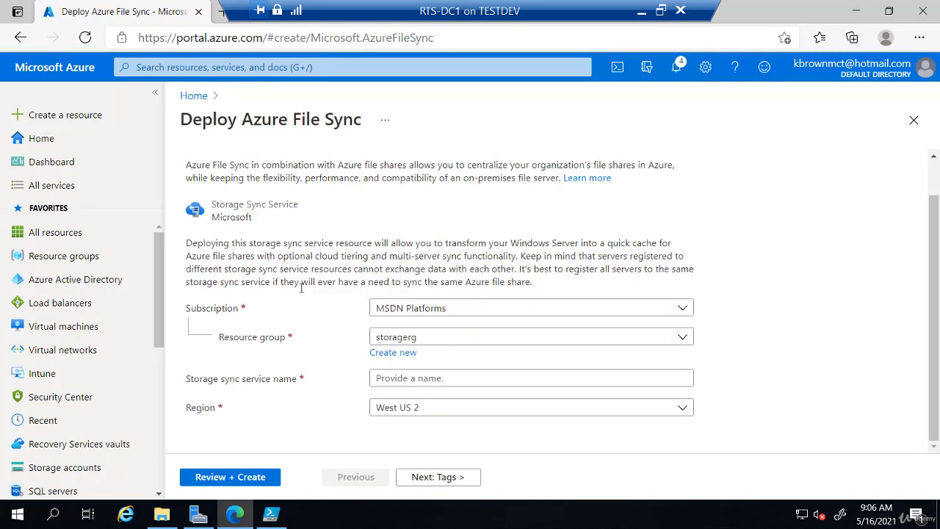
{"action": "left_click", "coordinate": [400, 339]}
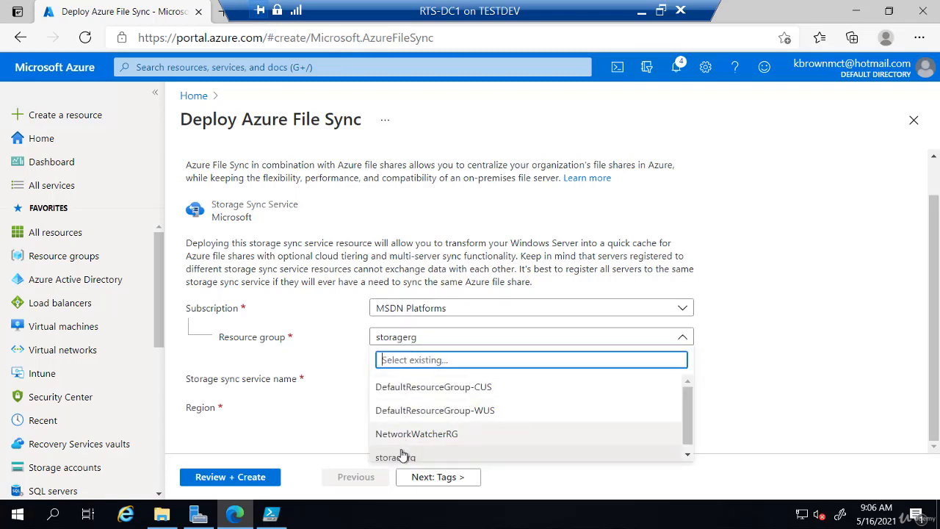
{"action": "left_click", "coordinate": [325, 355]}
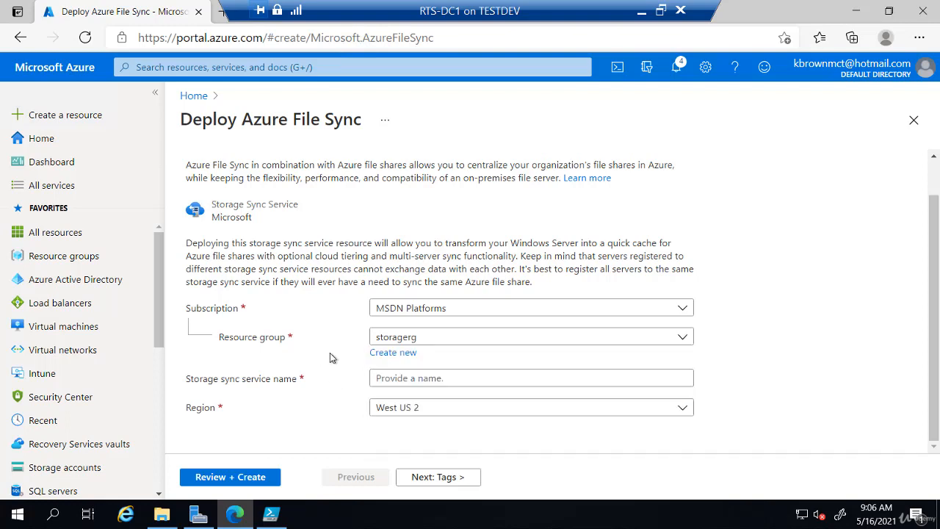
{"action": "left_click", "coordinate": [390, 378]}
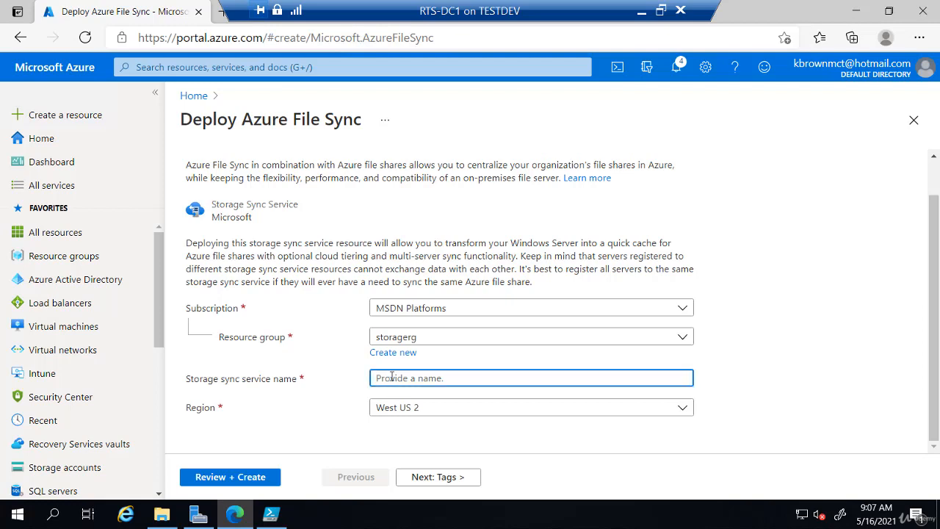
{"action": "type", "text": "rtssync"}
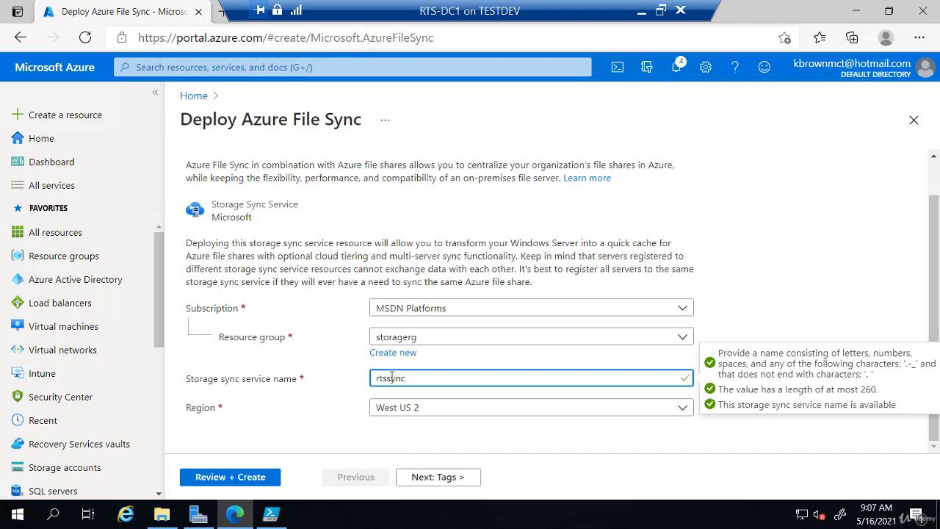
{"action": "type", "text": "01"}
{"action": "left_click", "coordinate": [398, 407]}
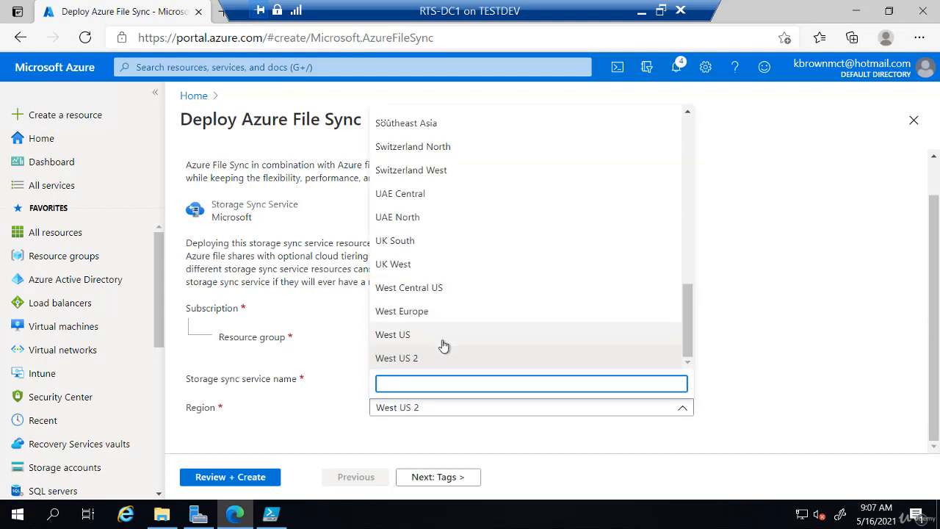
{"action": "type", "text": "eas"}
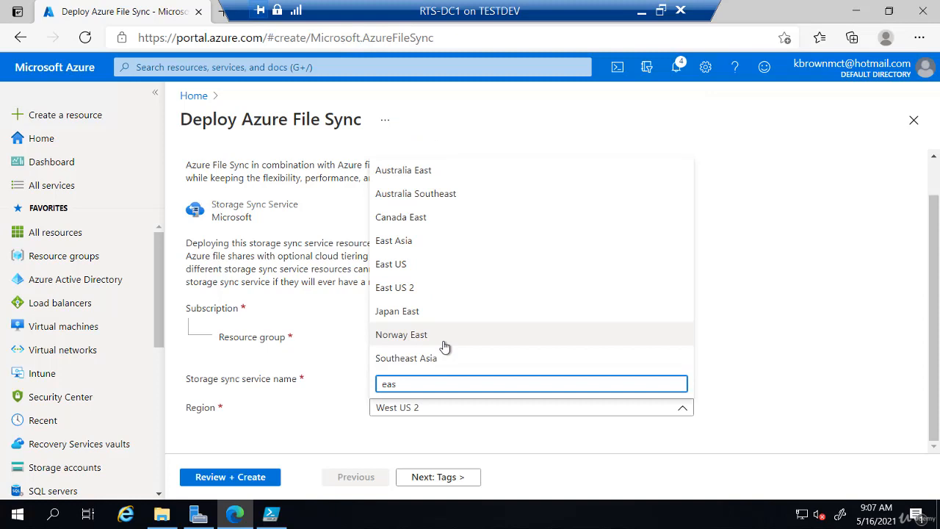
{"action": "left_click", "coordinate": [390, 265]}
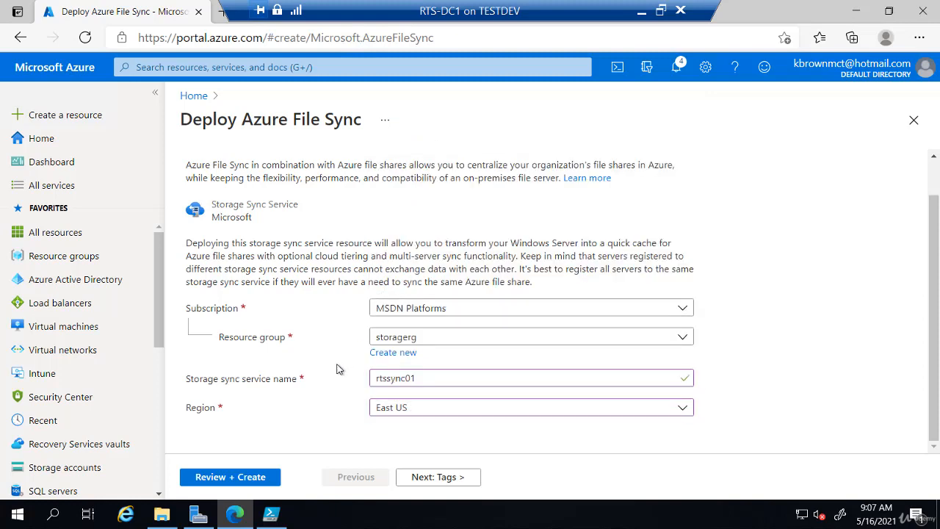
{"action": "left_click", "coordinate": [245, 483]}
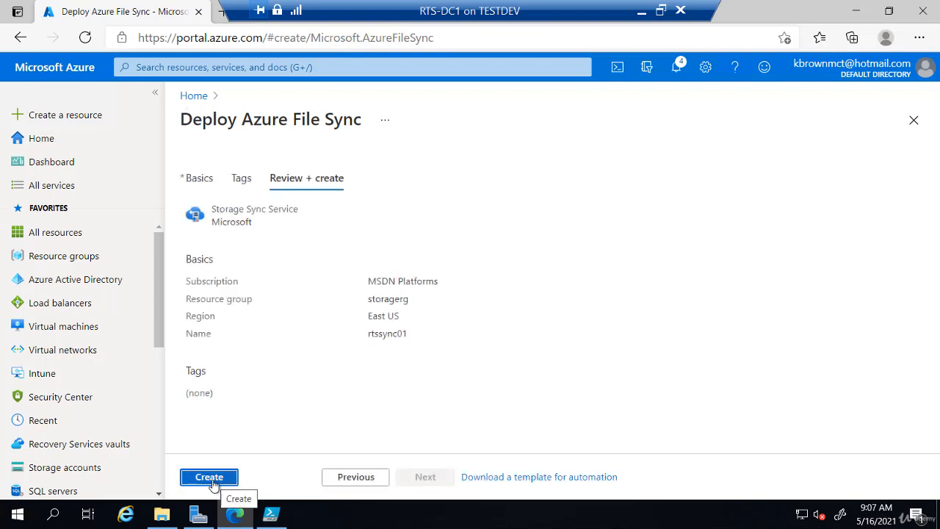
- Create rtssync01, go to the deployed resource and show its Sync groups
{"action": "left_click", "coordinate": [212, 482]}
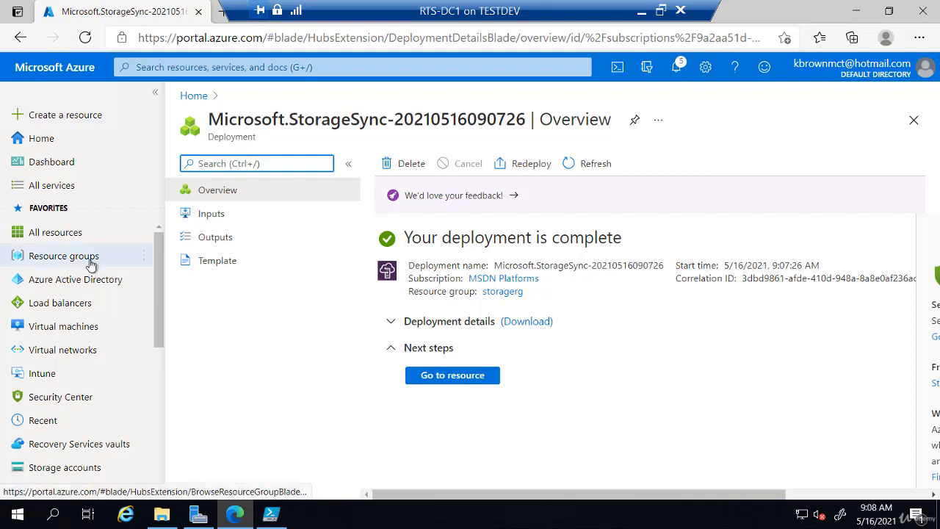
{"action": "mouse_move", "coordinate": [64, 257]}
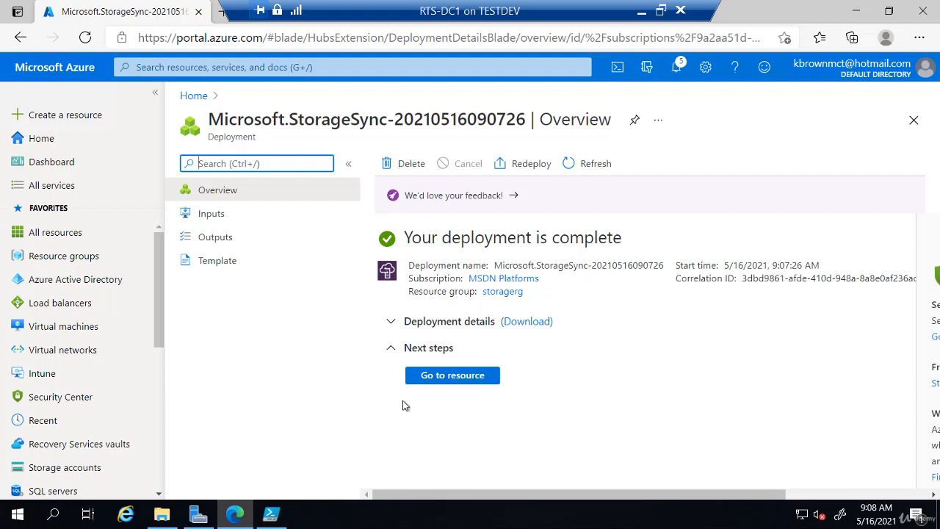
{"action": "left_click", "coordinate": [447, 379]}
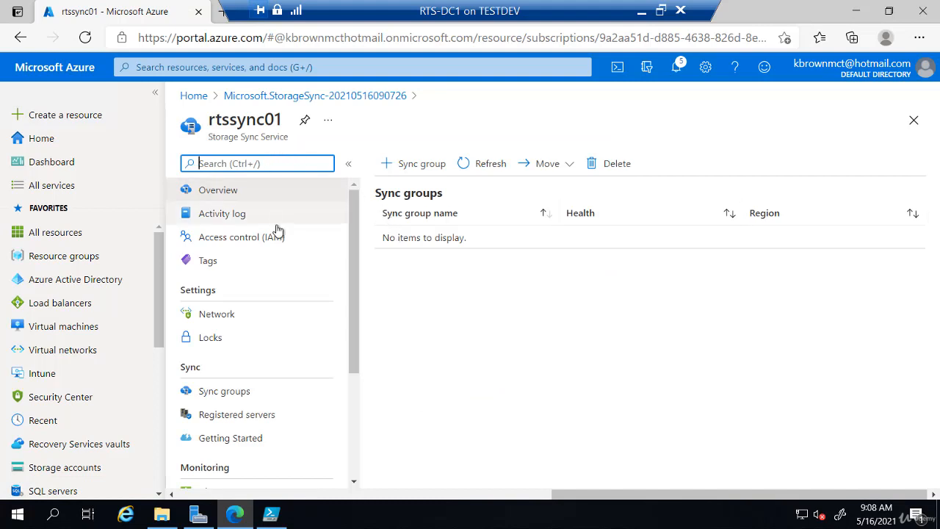
{"action": "scroll", "coordinate": [273, 259], "scroll_direction": "down", "scroll_amount": 1}
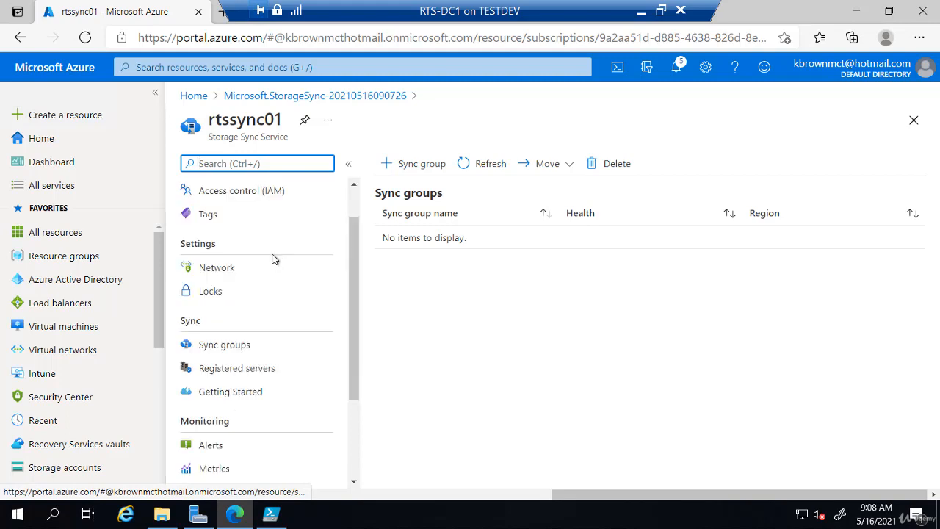
{"action": "left_click", "coordinate": [224, 349]}
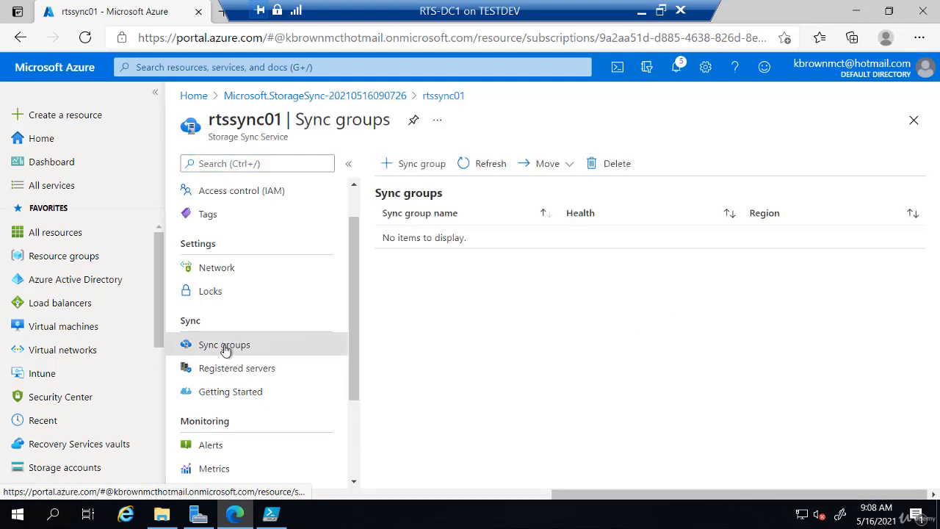
- Create sync group rtssyncgroup with storage account rtsstorage01 and the sales file share
{"action": "left_click", "coordinate": [412, 171]}
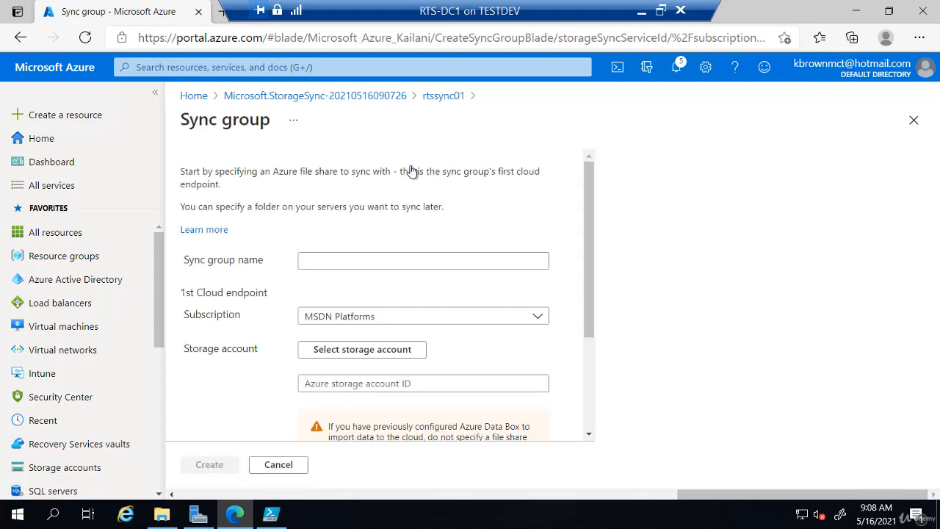
{"action": "left_click", "coordinate": [351, 265]}
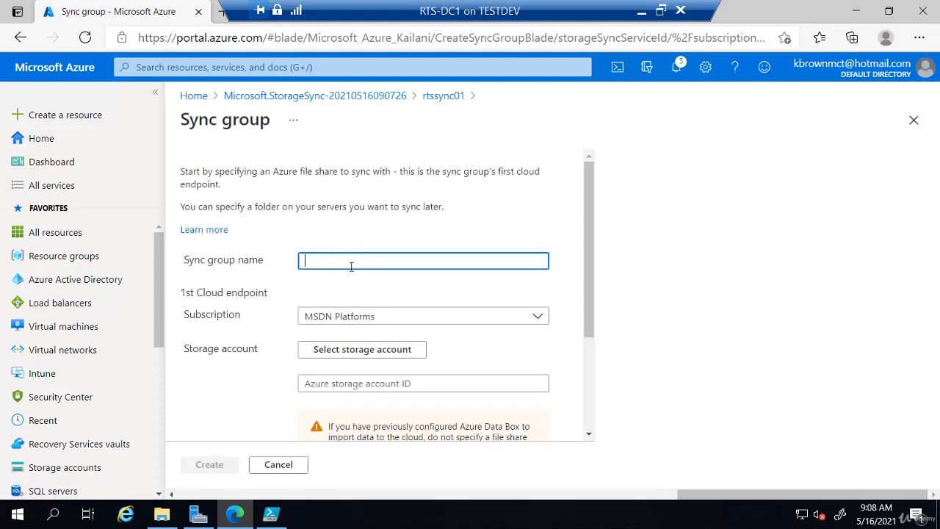
{"action": "type", "text": "rtssyncgroup"}
{"action": "left_click", "coordinate": [311, 353]}
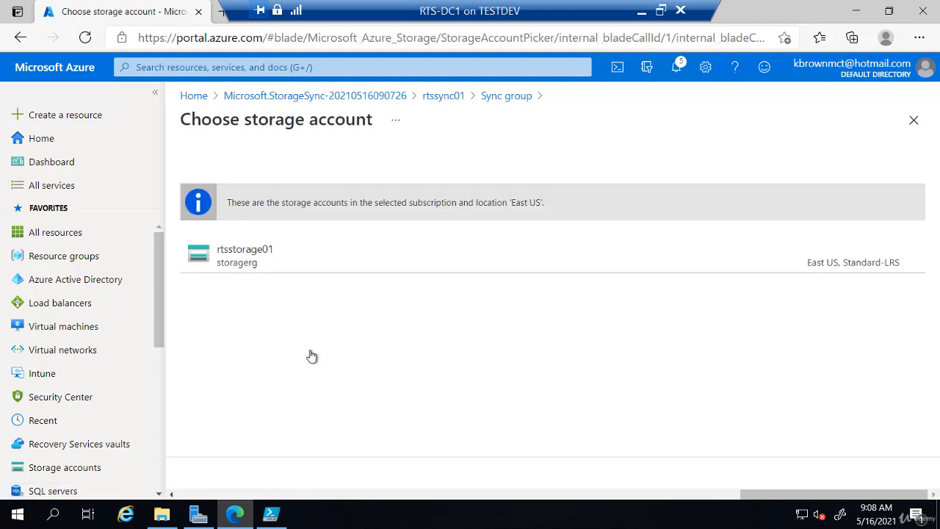
{"action": "left_click", "coordinate": [239, 263]}
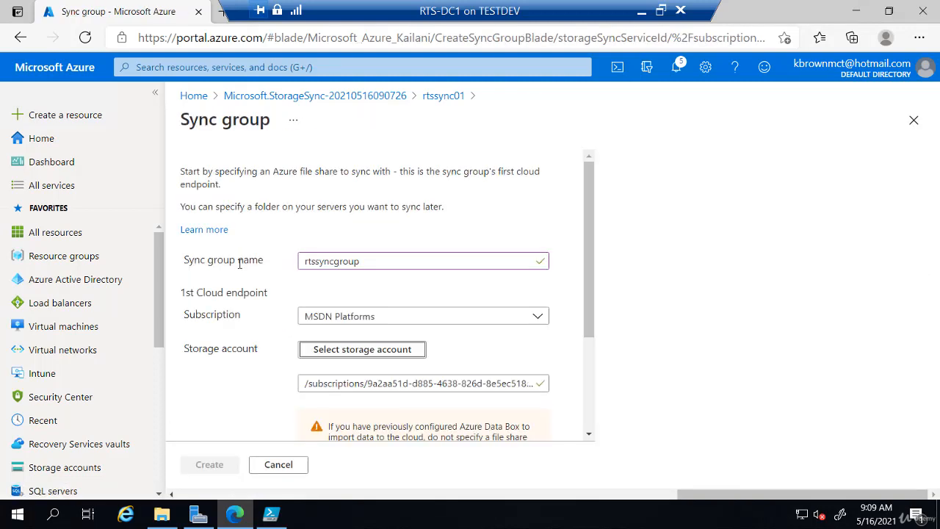
{"action": "scroll", "coordinate": [226, 318], "scroll_direction": "down", "scroll_amount": 2}
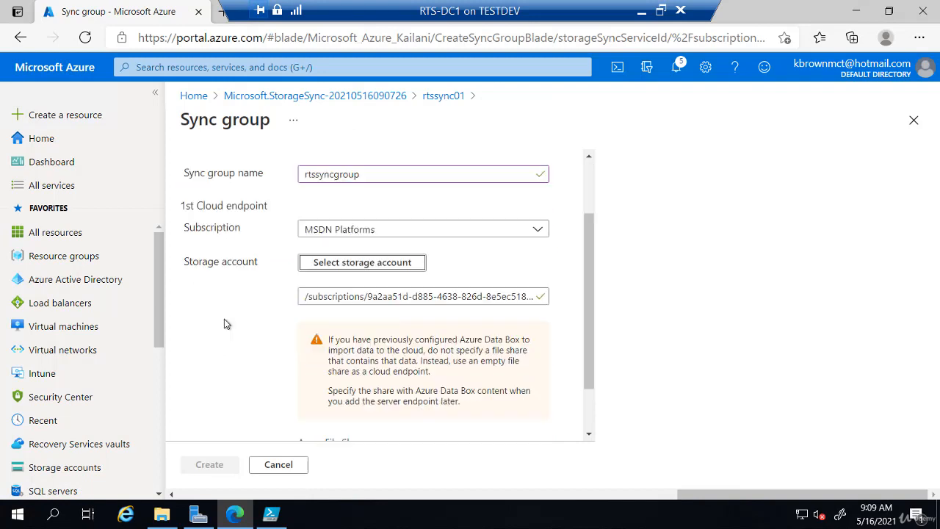
{"action": "scroll", "coordinate": [224, 318], "scroll_direction": "down", "scroll_amount": 1}
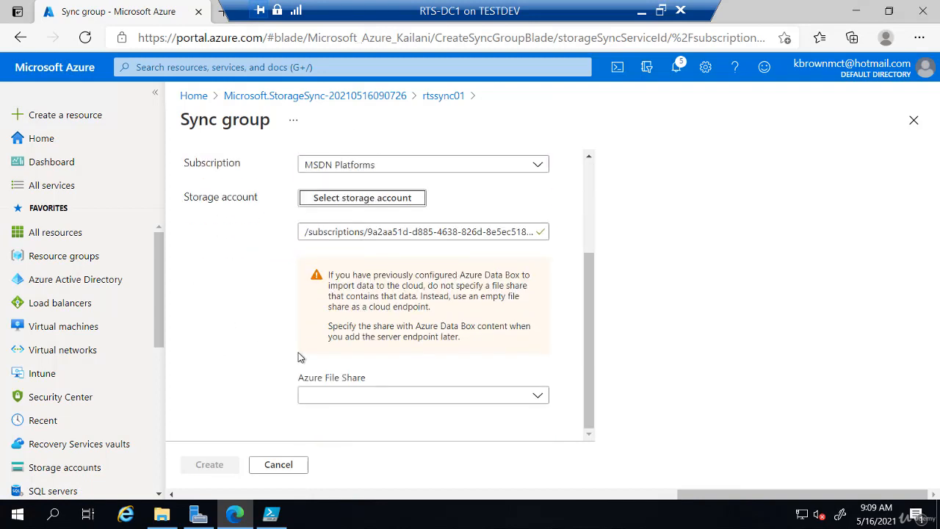
{"action": "left_click", "coordinate": [349, 400]}
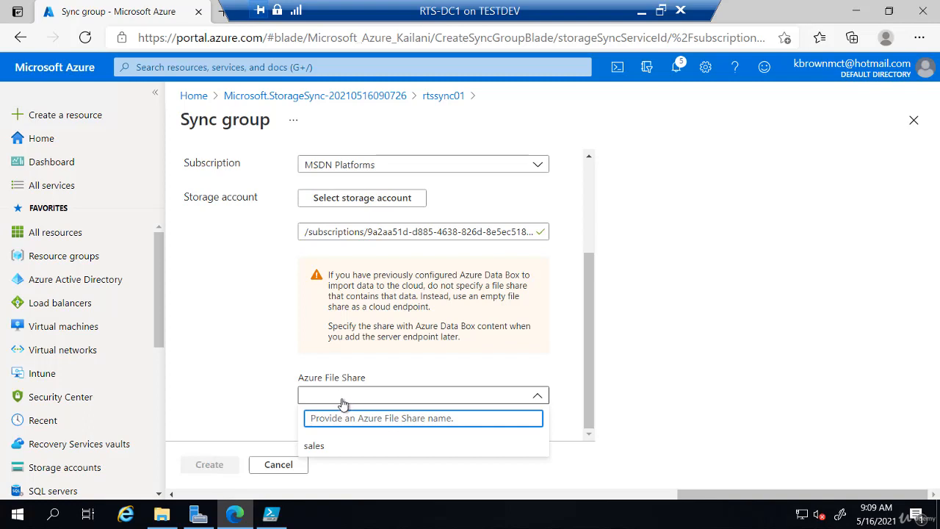
{"action": "left_click", "coordinate": [320, 453]}
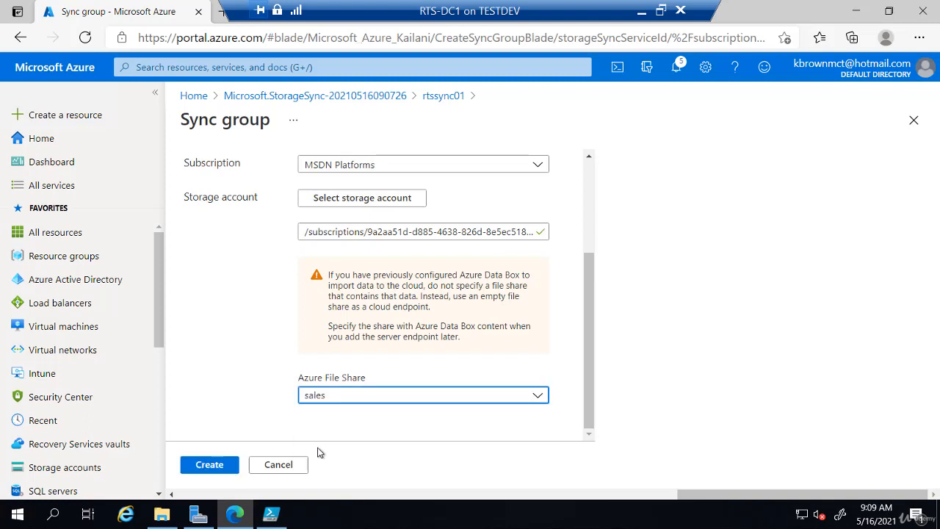
{"action": "left_click", "coordinate": [208, 465]}
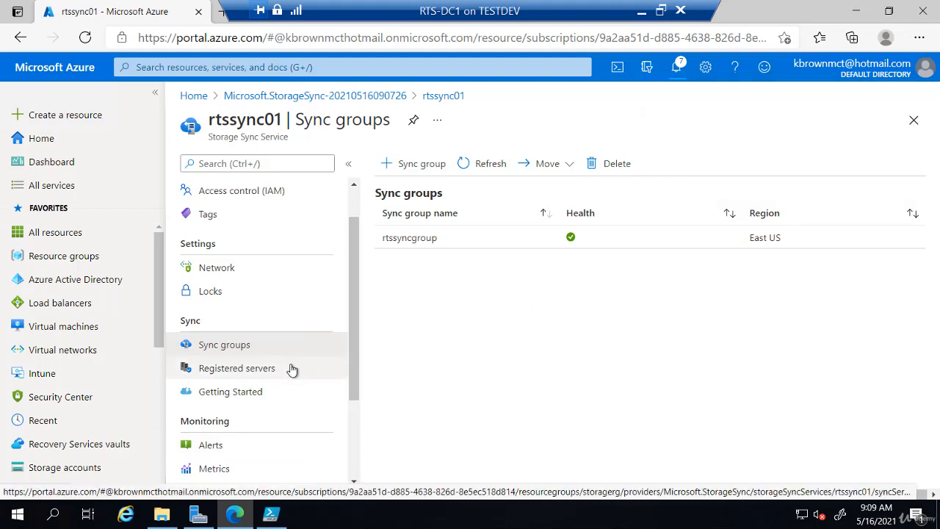
- Follow the Azure File Sync agent link from rtssync01's Registered servers page
{"action": "left_click", "coordinate": [231, 374]}
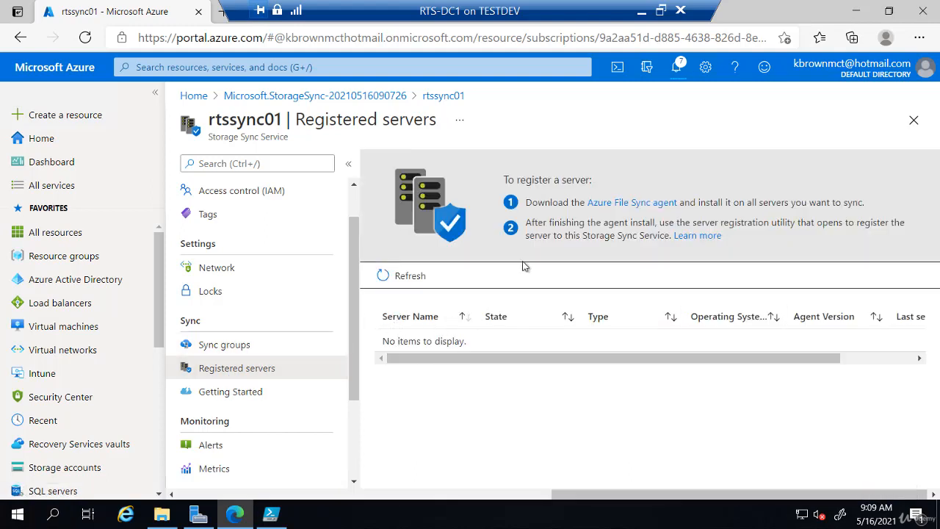
{"action": "left_click", "coordinate": [611, 204]}
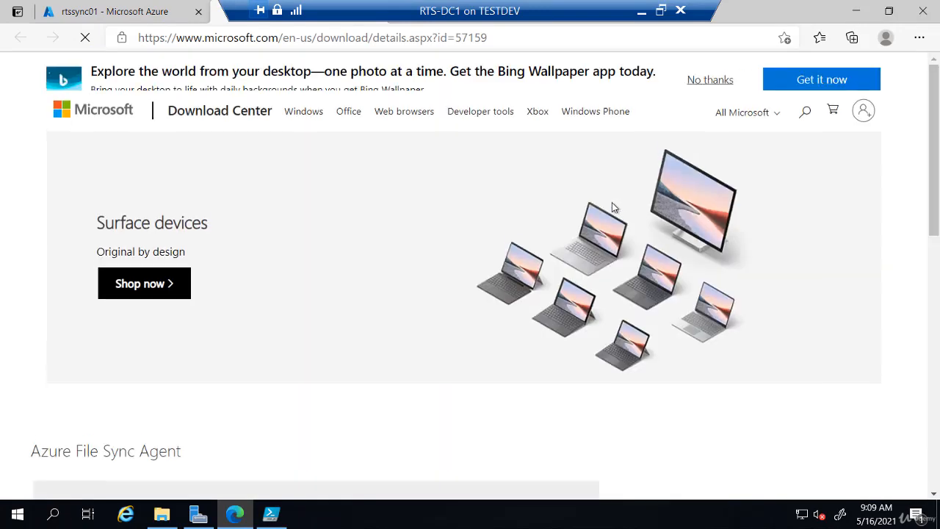
- Download StorageSyncAgent_WS2019.msi from the Download Center and open the installer
{"action": "scroll", "coordinate": [397, 382], "scroll_direction": "down", "scroll_amount": 2}
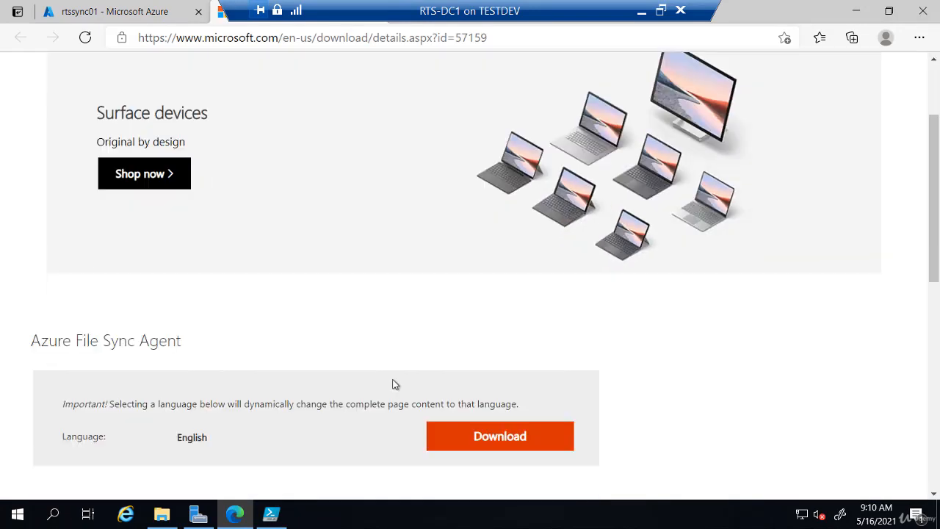
{"action": "left_click", "coordinate": [521, 442]}
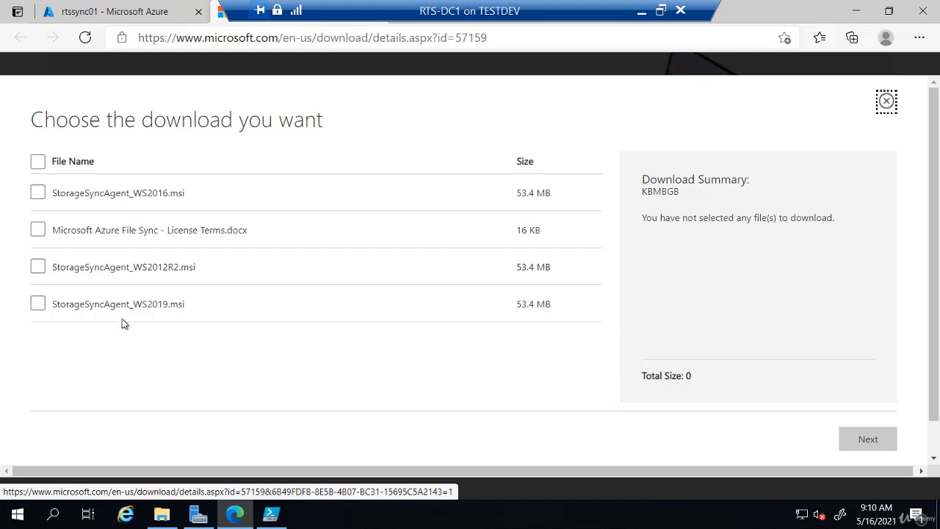
{"action": "left_click", "coordinate": [39, 307]}
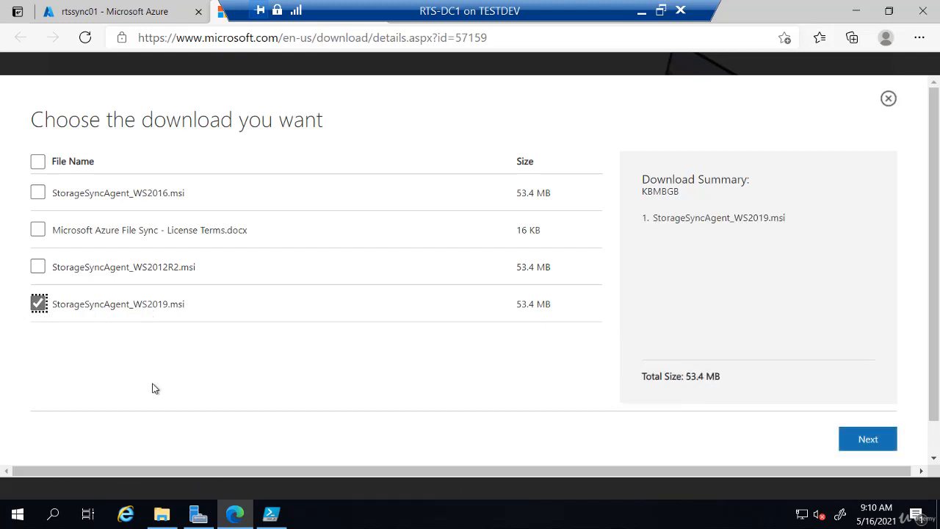
{"action": "left_click", "coordinate": [867, 439]}
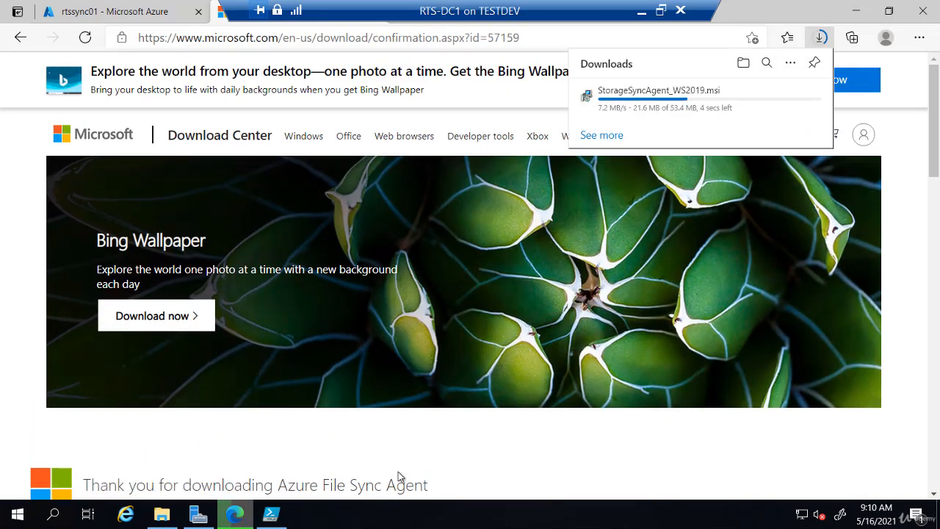
{"action": "mouse_move", "coordinate": [231, 520]}
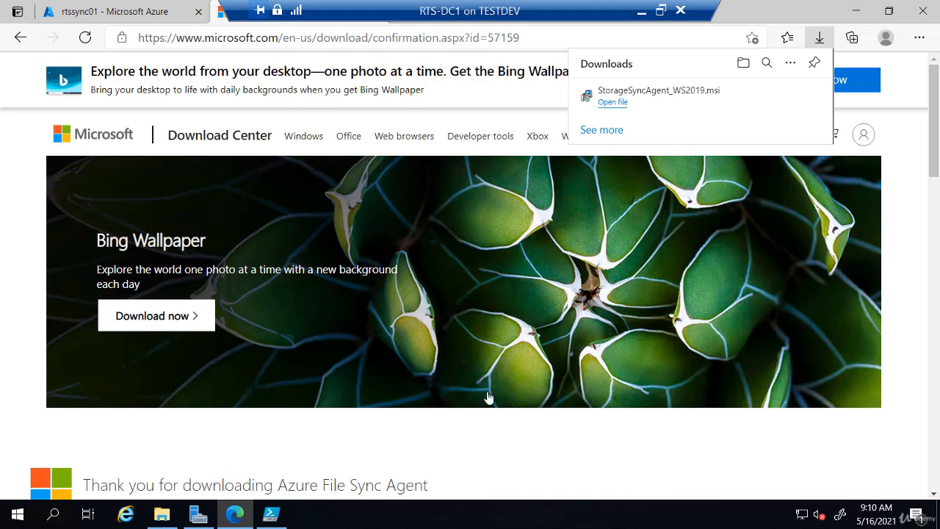
{"action": "left_click", "coordinate": [614, 103]}
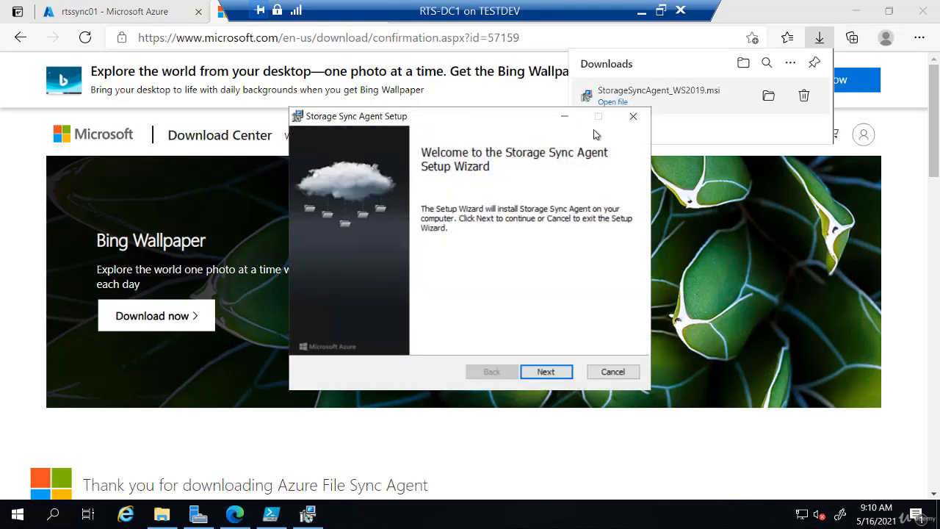
- Install the Storage Sync Agent with default location, proxy and Microsoft Update settings, then finish
{"action": "left_click", "coordinate": [857, 11]}
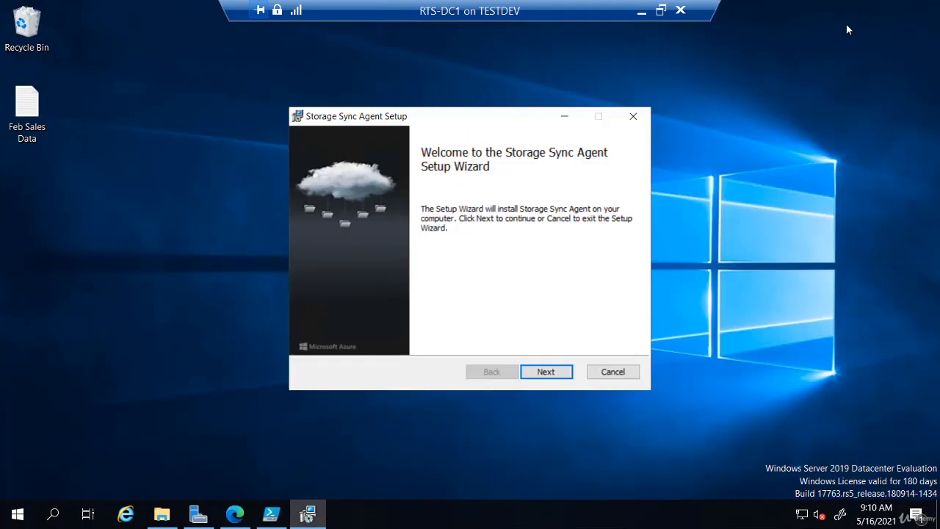
{"action": "left_click", "coordinate": [549, 376]}
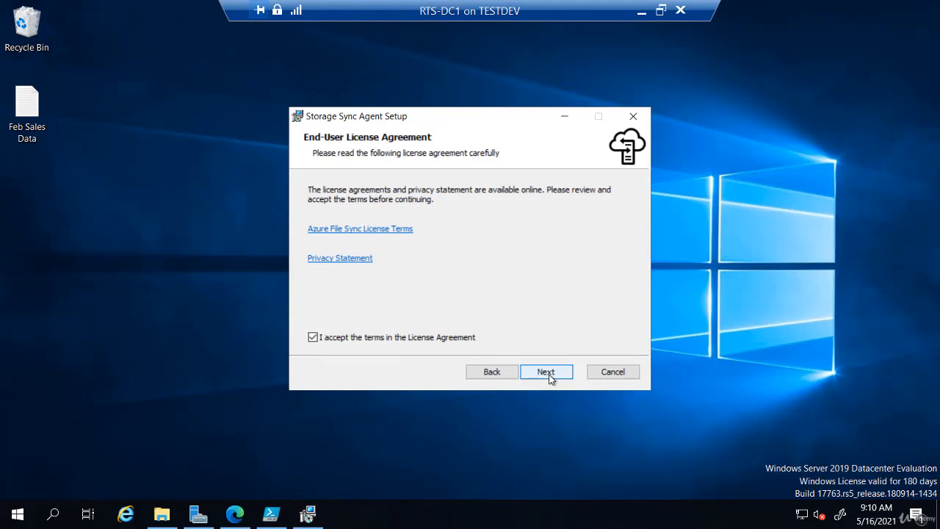
{"action": "left_click", "coordinate": [549, 377]}
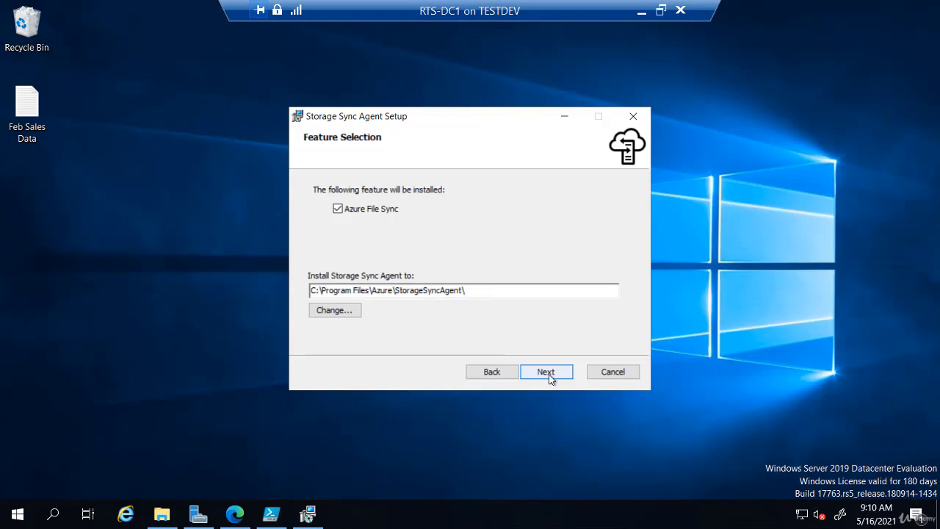
{"action": "left_click", "coordinate": [549, 376]}
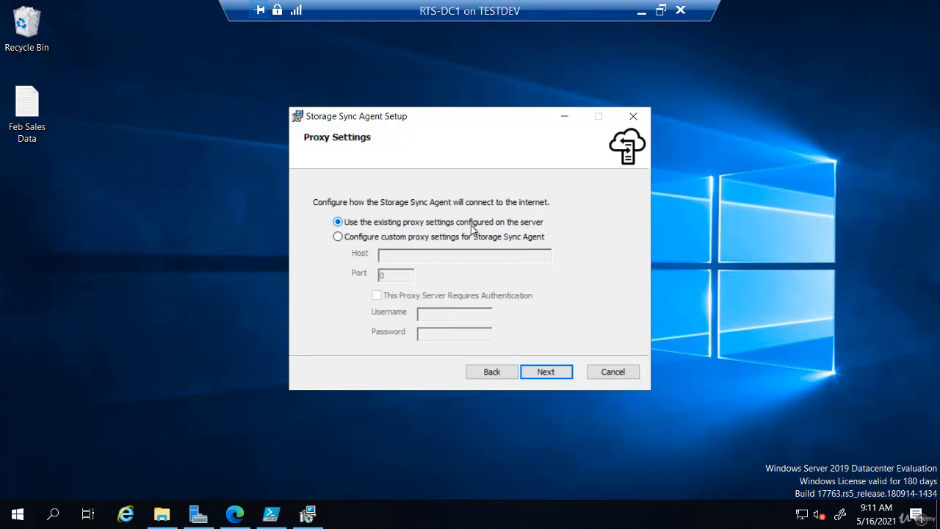
{"action": "left_click", "coordinate": [556, 372]}
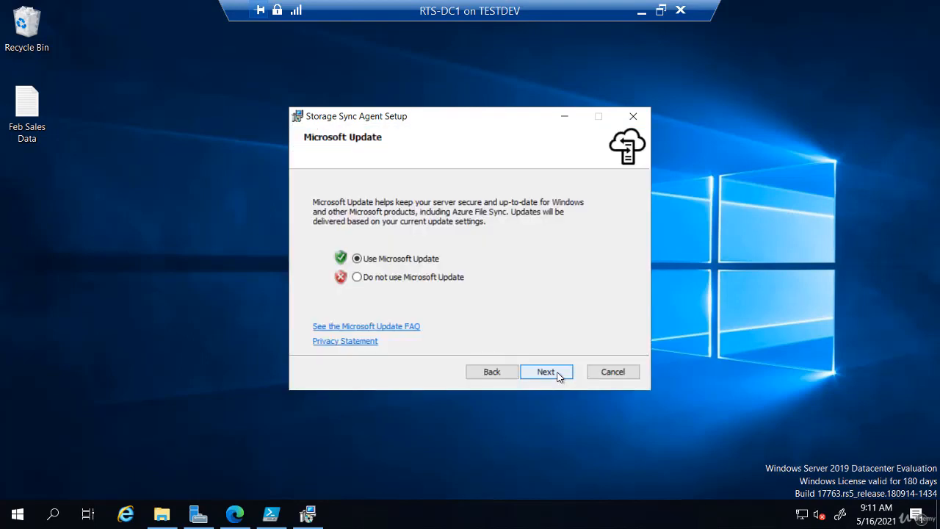
{"action": "left_click", "coordinate": [558, 374]}
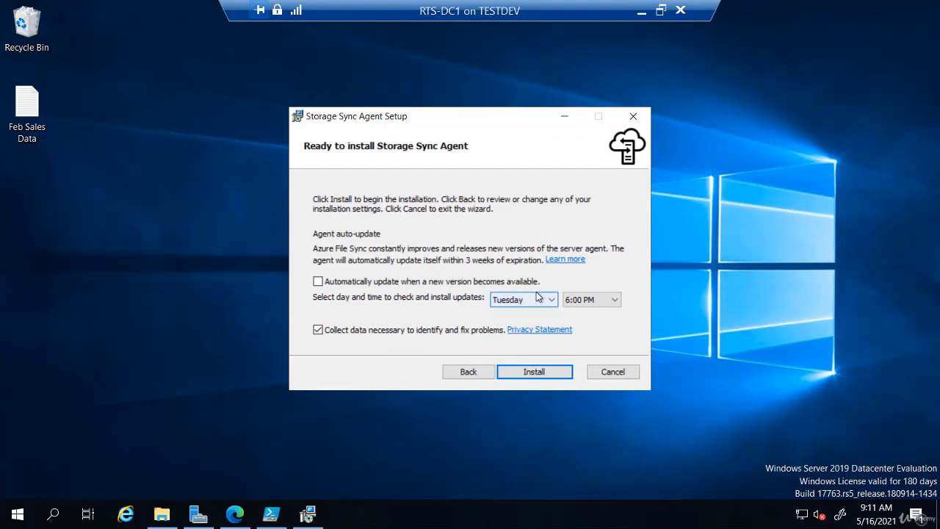
{"action": "left_click", "coordinate": [540, 374]}
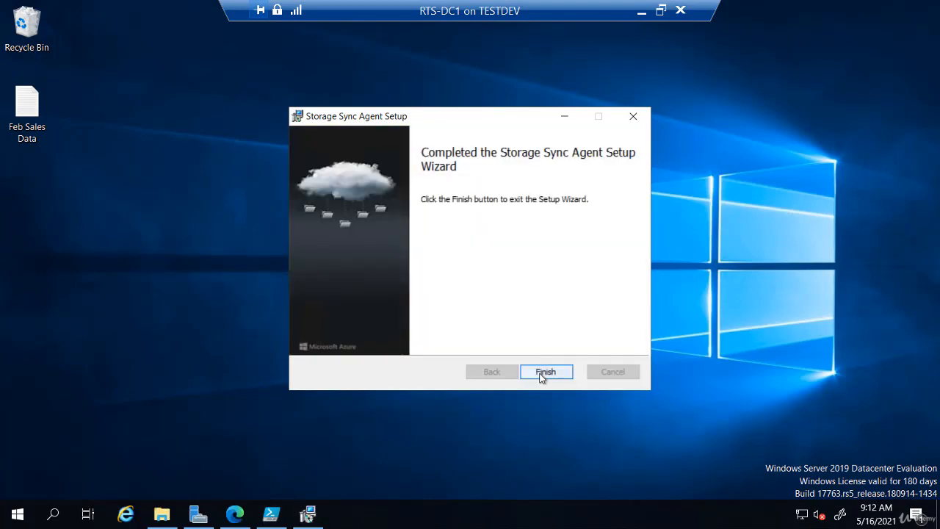
{"action": "left_click", "coordinate": [545, 373]}
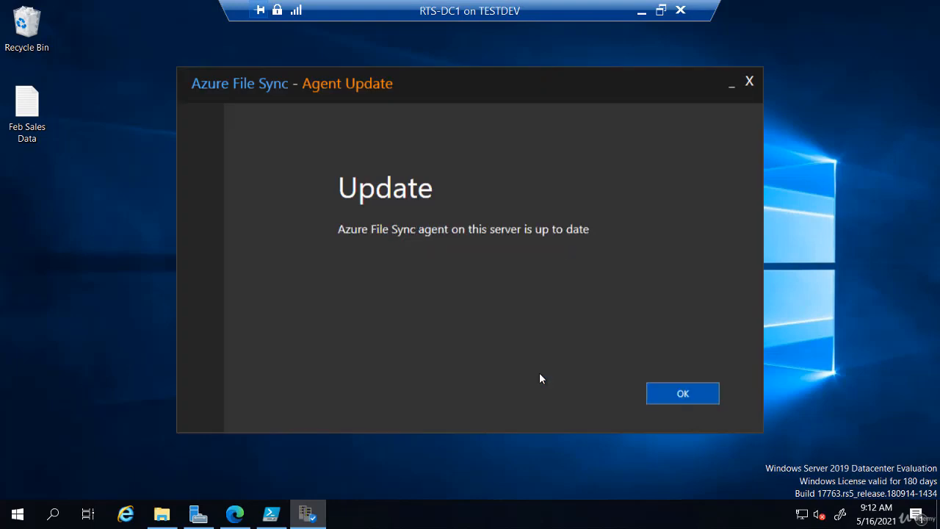
- Dismiss the agent-up-to-date notice and keep AzureCloud as the Azure environment
{"action": "left_click", "coordinate": [685, 394]}
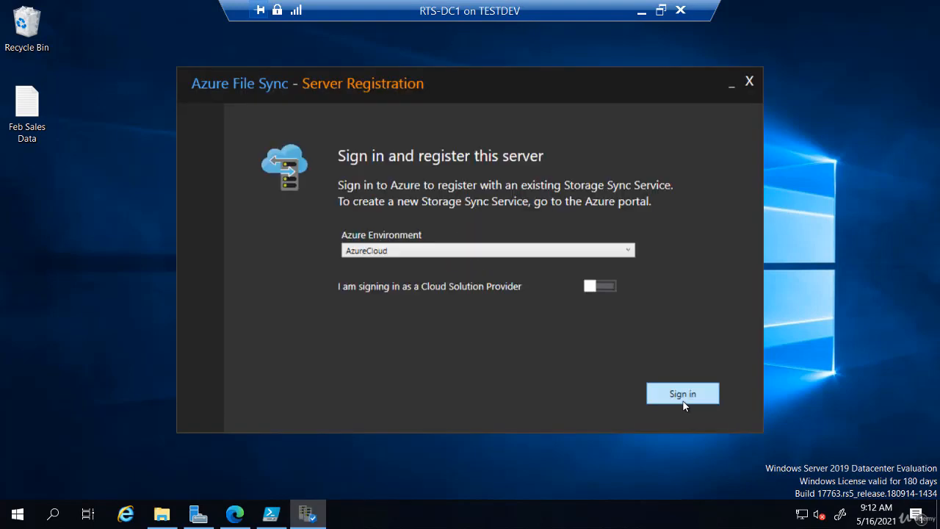
{"action": "left_click", "coordinate": [629, 251]}
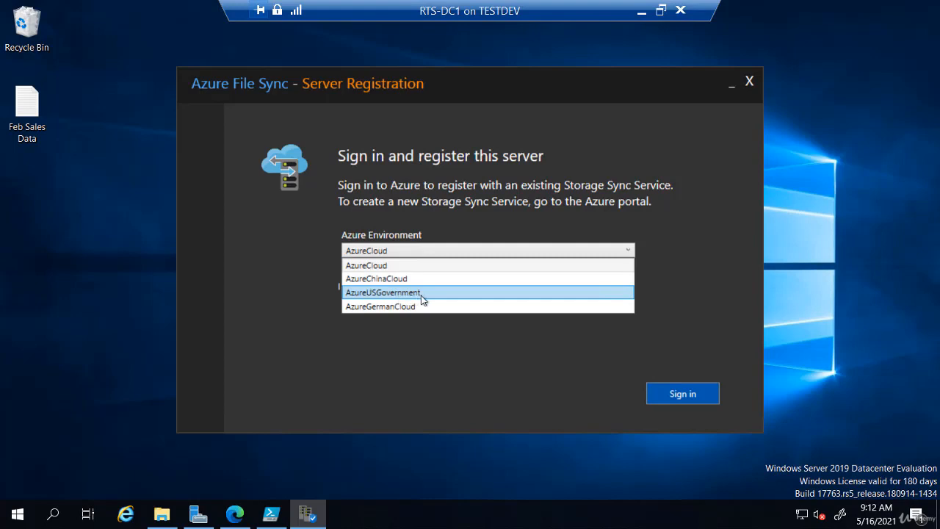
{"action": "left_click", "coordinate": [382, 267]}
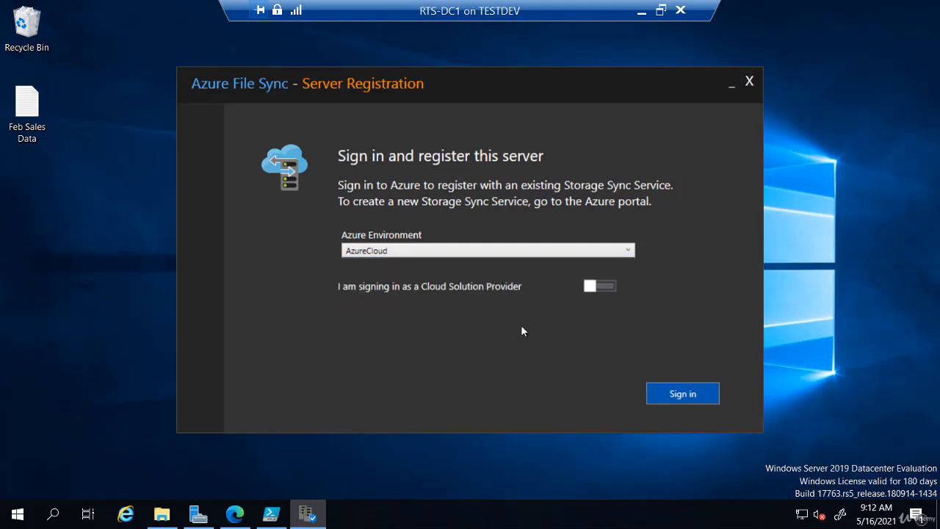
- Sign in to Azure with the account e-mail, password and SMS verification code
{"action": "left_click", "coordinate": [690, 400]}
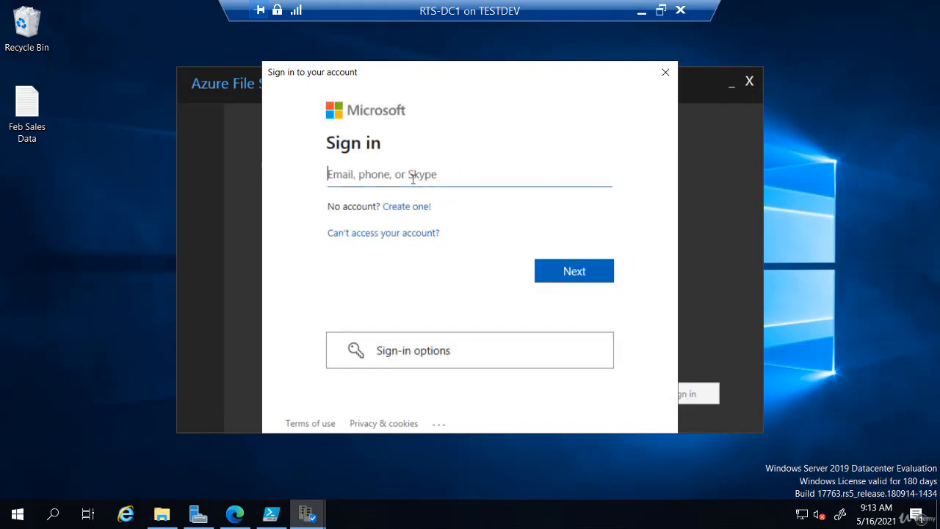
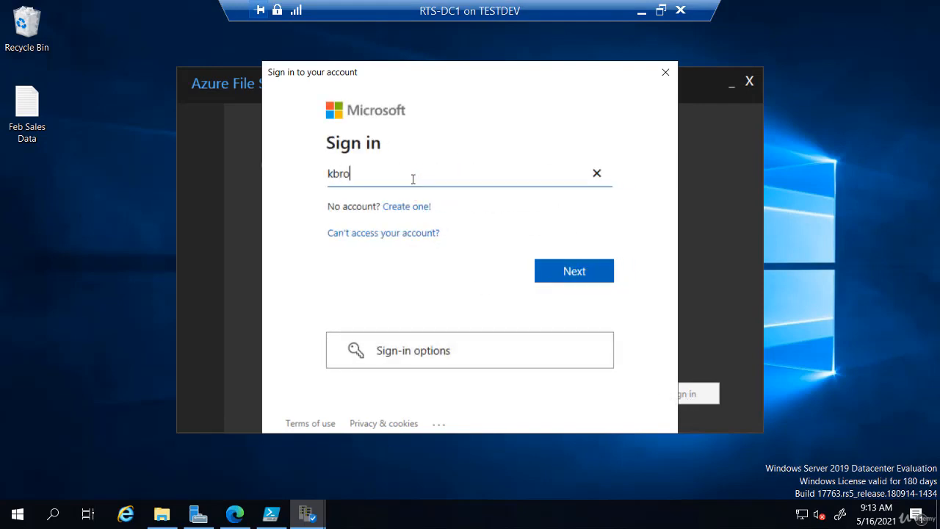
{"action": "key", "text": "Return"}
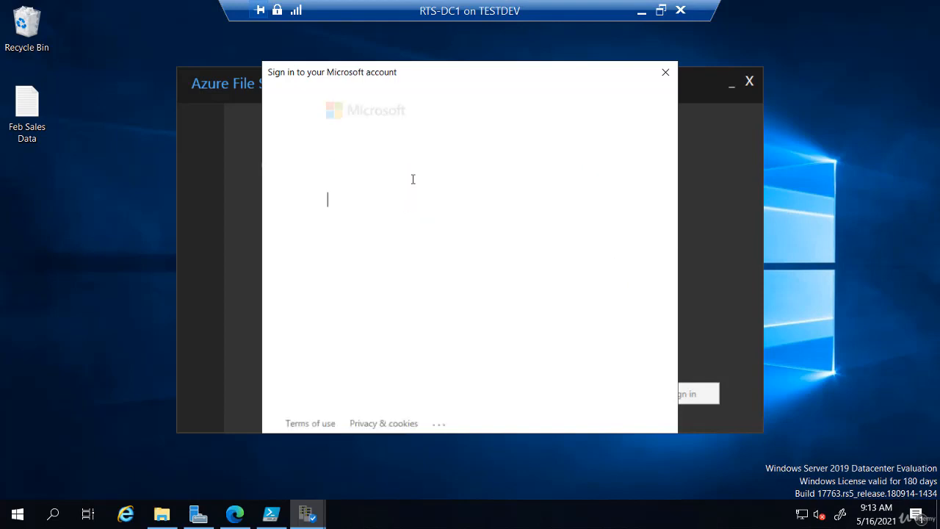
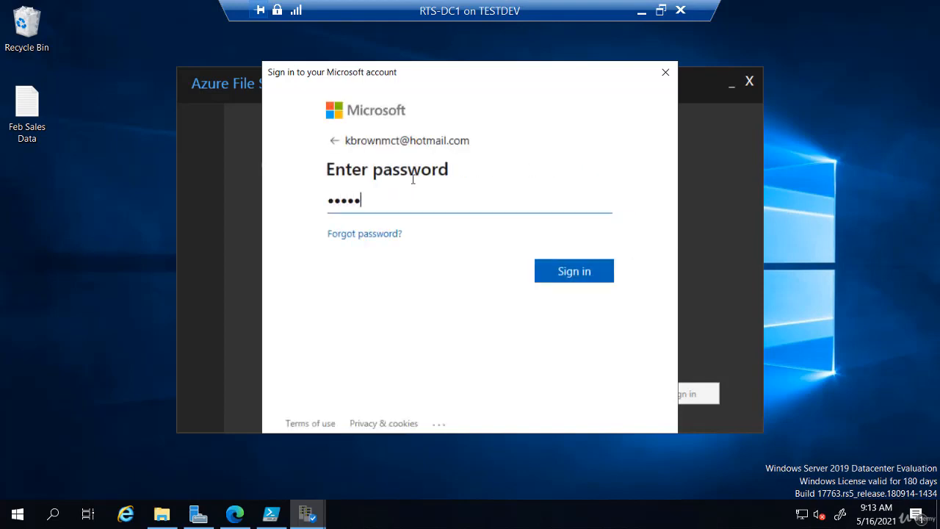
{"action": "key", "text": "Return"}
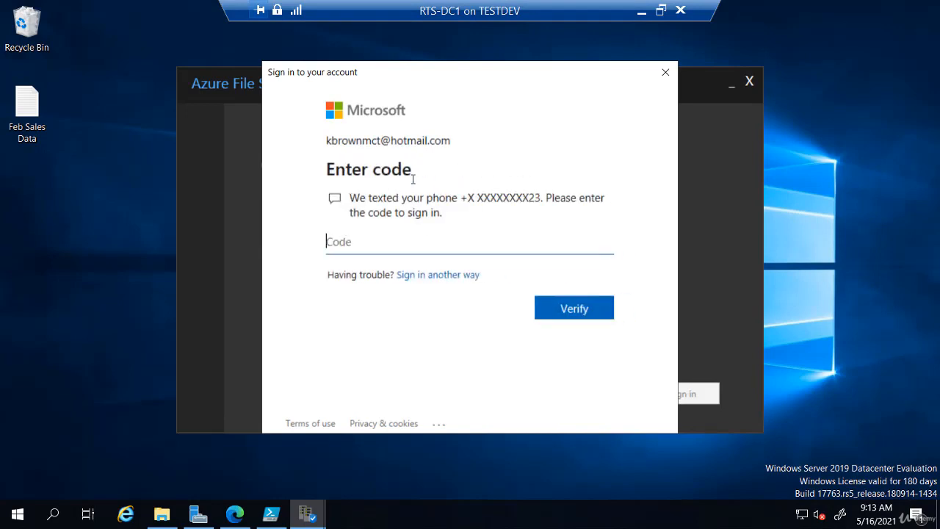
{"action": "left_click", "coordinate": [582, 315]}
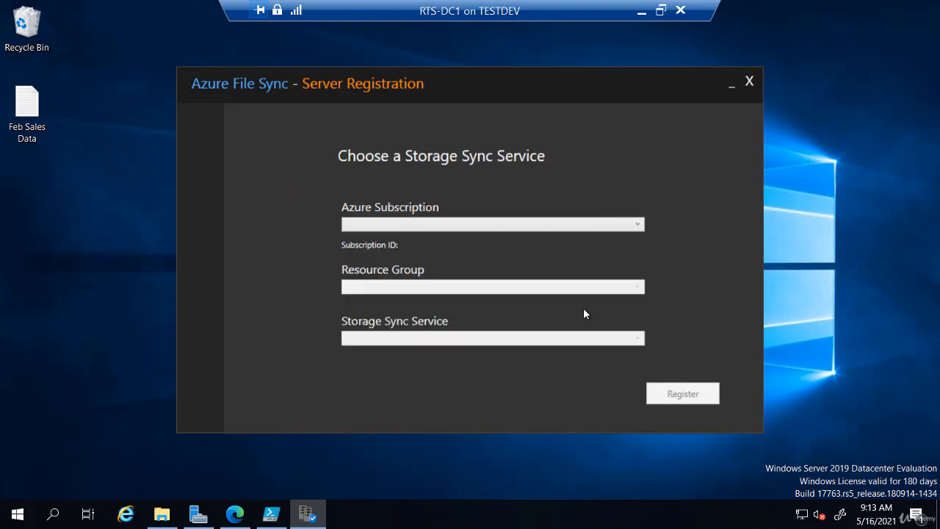
- Register the server to rtssync01 under MSDN Platforms and storagerg, then close the registration window
{"action": "left_click", "coordinate": [584, 226]}
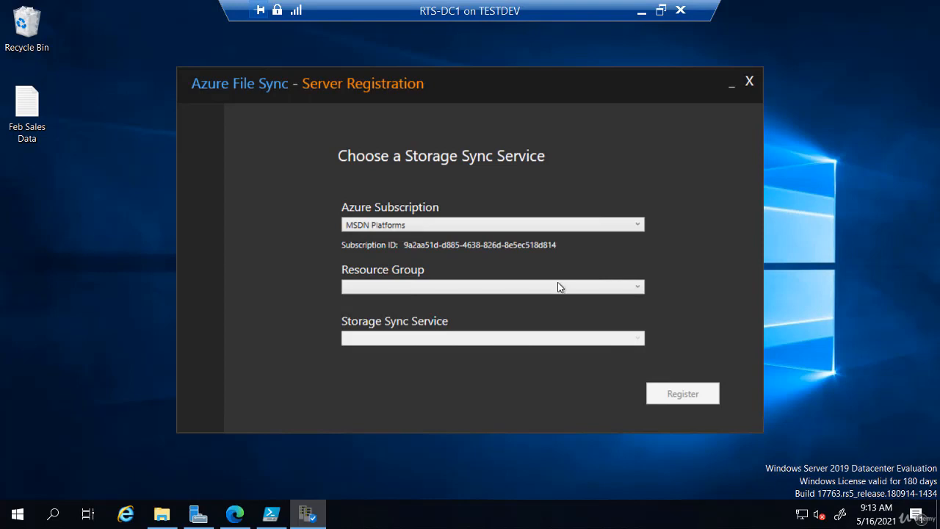
{"action": "left_click", "coordinate": [560, 288]}
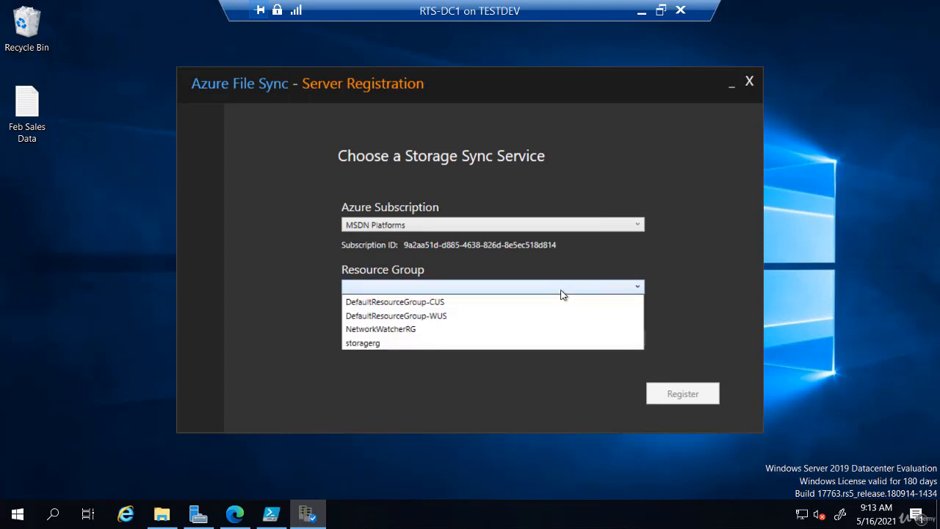
{"action": "left_click", "coordinate": [397, 343]}
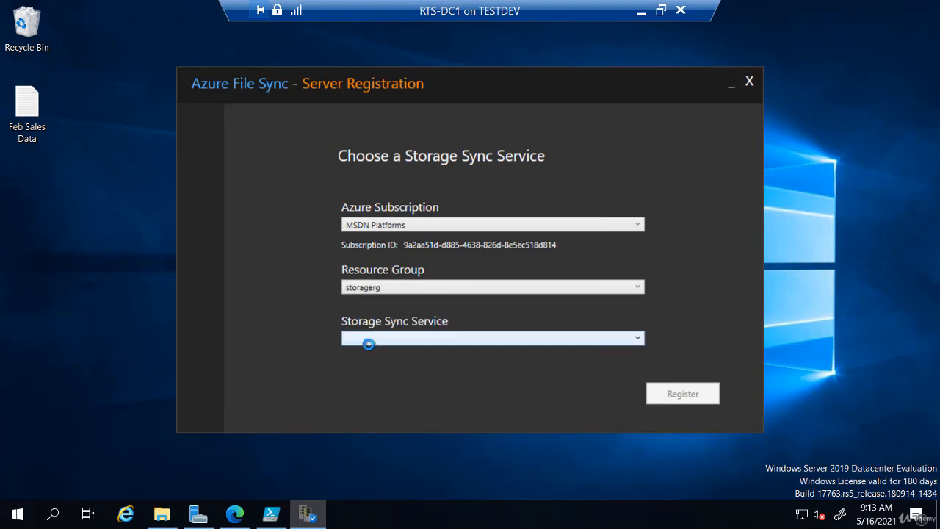
{"action": "left_click", "coordinate": [370, 340]}
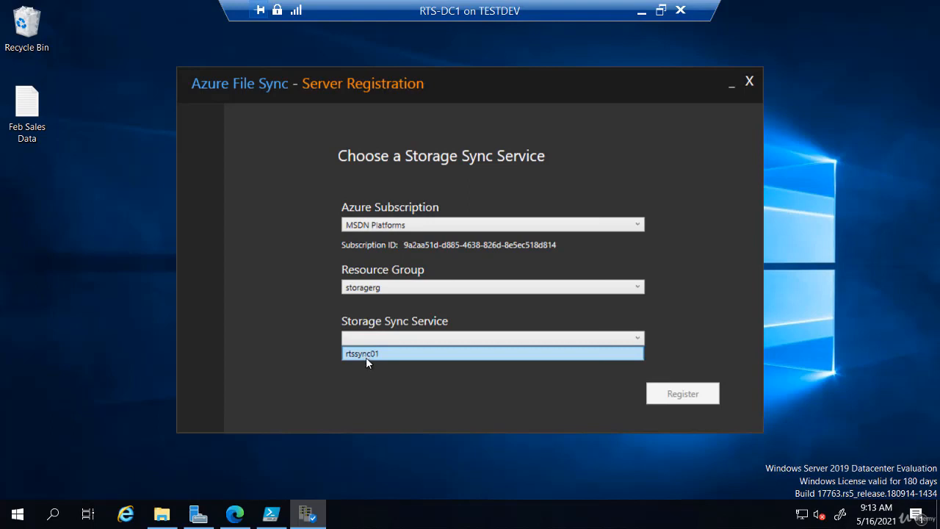
{"action": "left_click", "coordinate": [366, 355]}
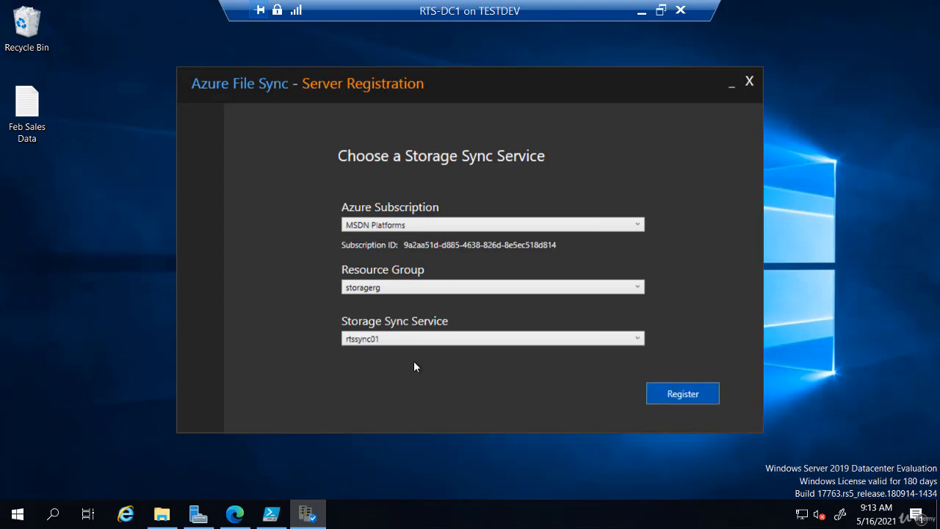
{"action": "left_click", "coordinate": [669, 397]}
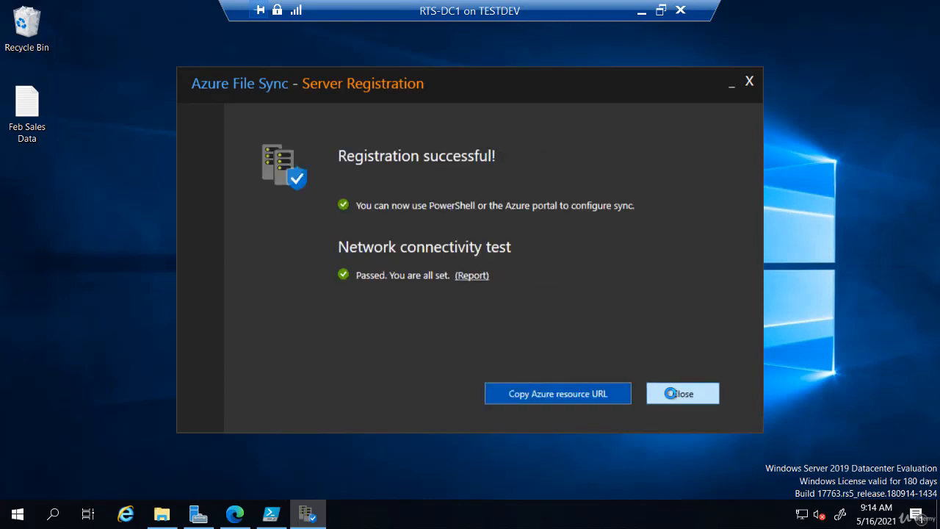
{"action": "left_click", "coordinate": [673, 397]}
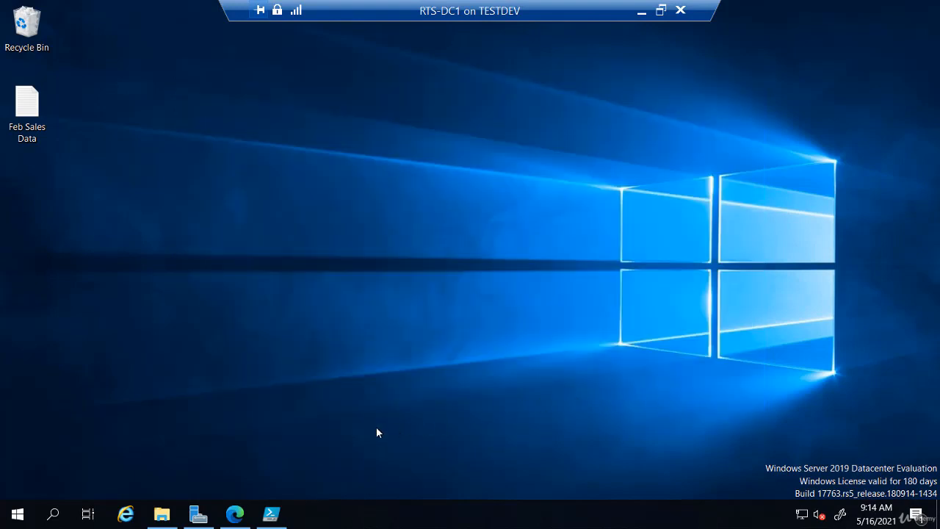
- Return to the rtssync01 portal page in Edge and open its rtssyncgroup sync group
{"action": "left_click", "coordinate": [235, 515]}
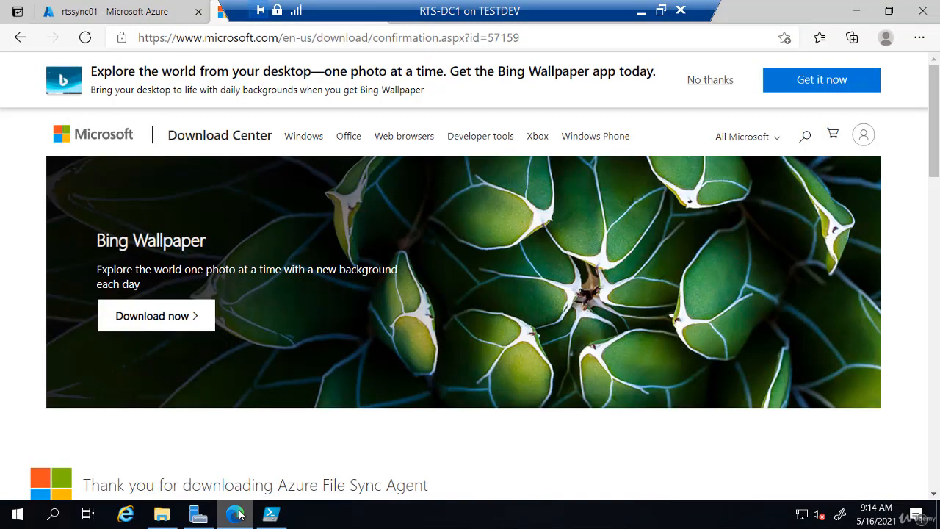
{"action": "left_click", "coordinate": [144, 16]}
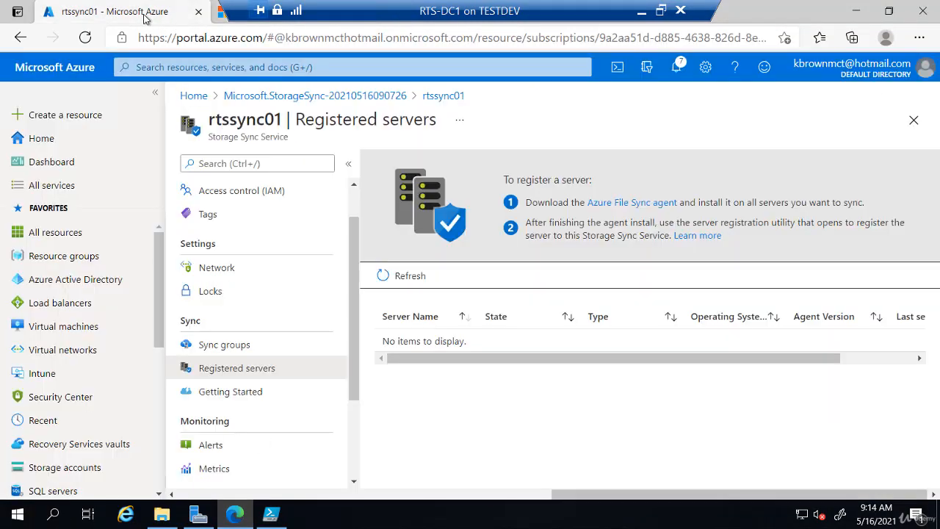
{"action": "left_click", "coordinate": [224, 346]}
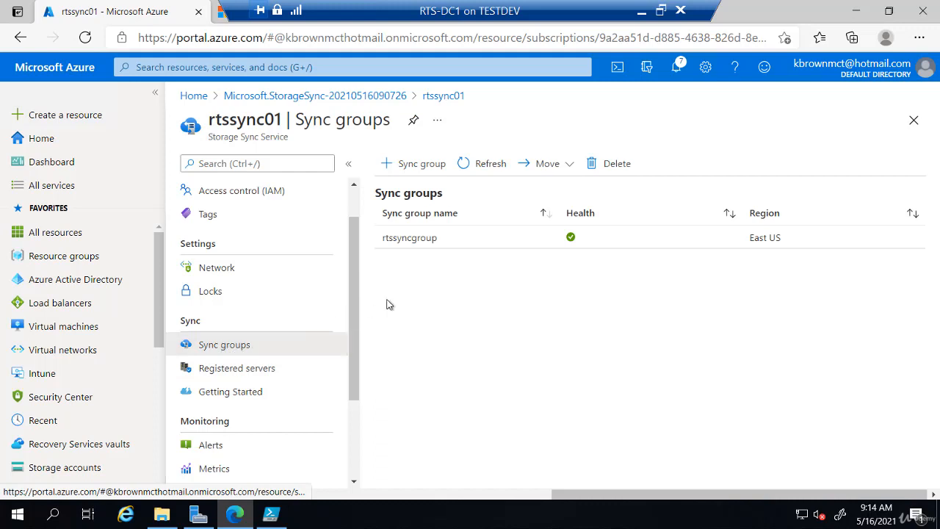
{"action": "left_click", "coordinate": [409, 239]}
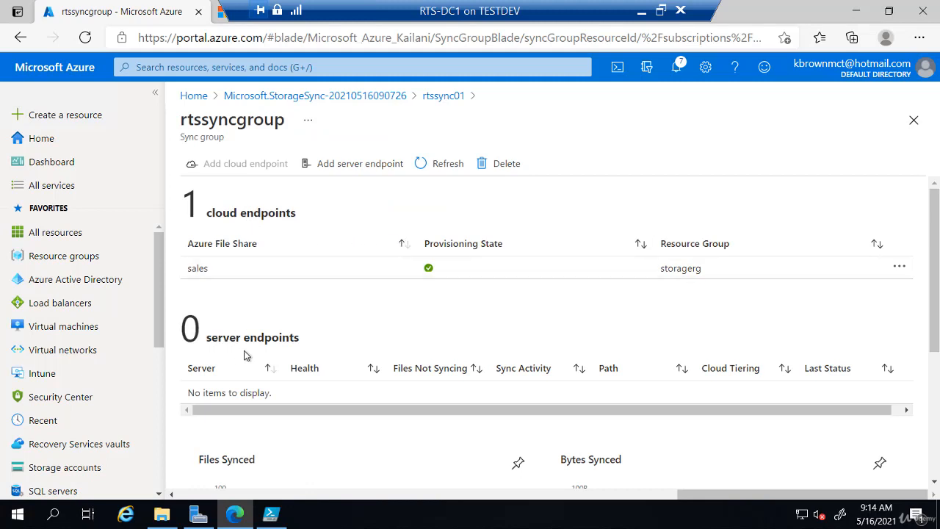
- Create a server endpoint for RTS-DC1.RTSNETWORKING.COM with path c:\sales in rtssyncgroup
{"action": "left_click", "coordinate": [356, 168]}
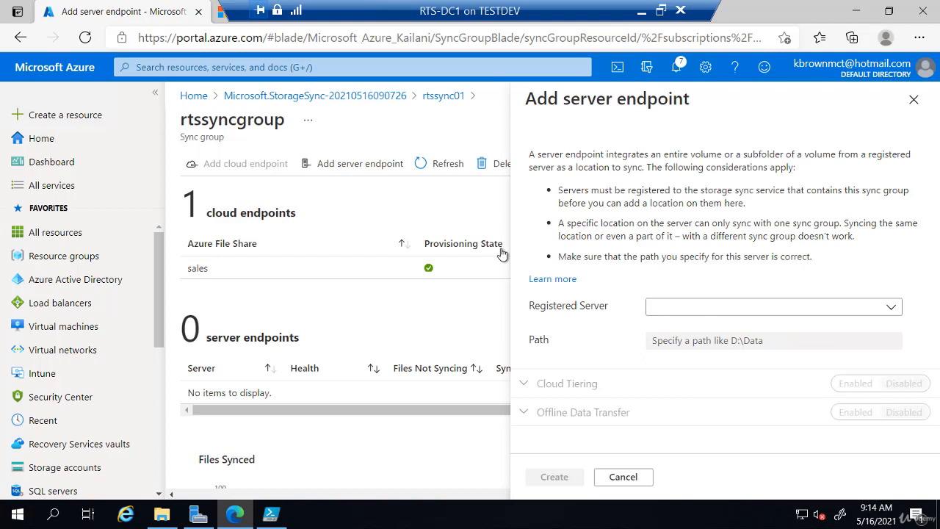
{"action": "left_click", "coordinate": [649, 308]}
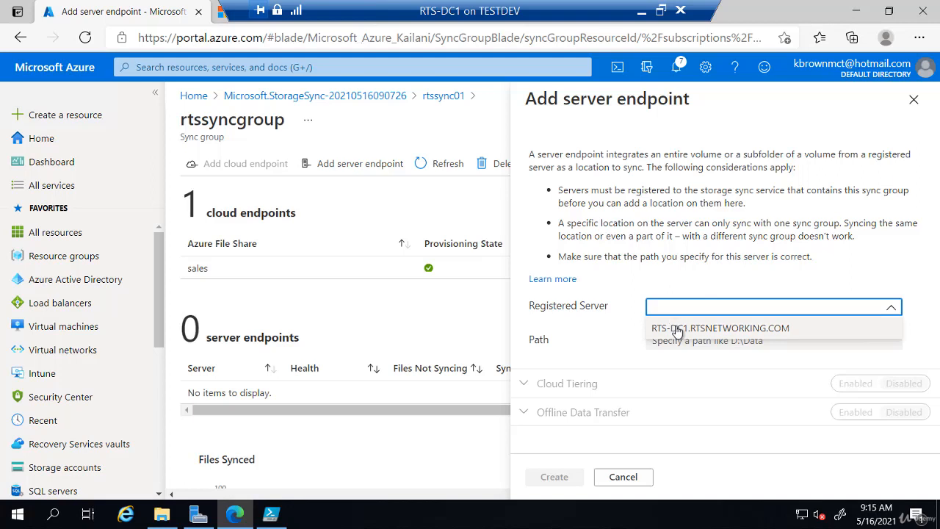
{"action": "left_click", "coordinate": [676, 329]}
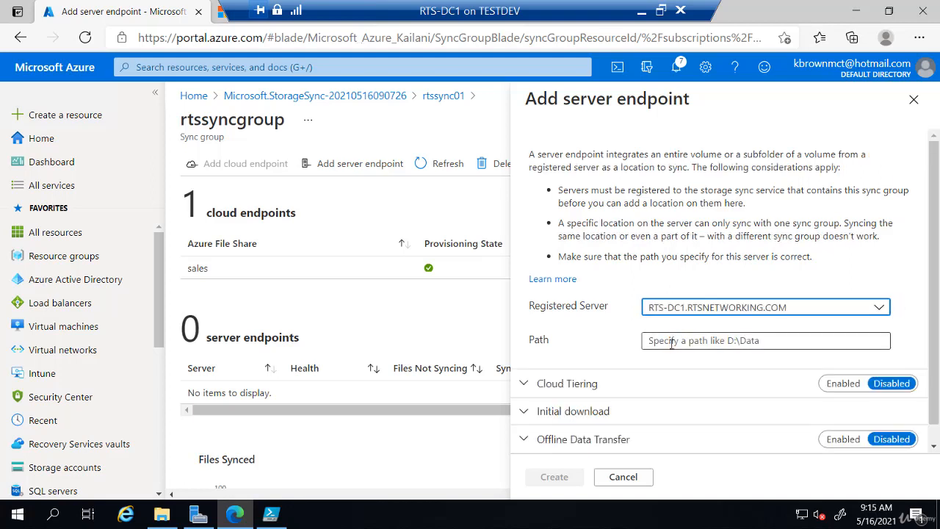
{"action": "left_click", "coordinate": [673, 342]}
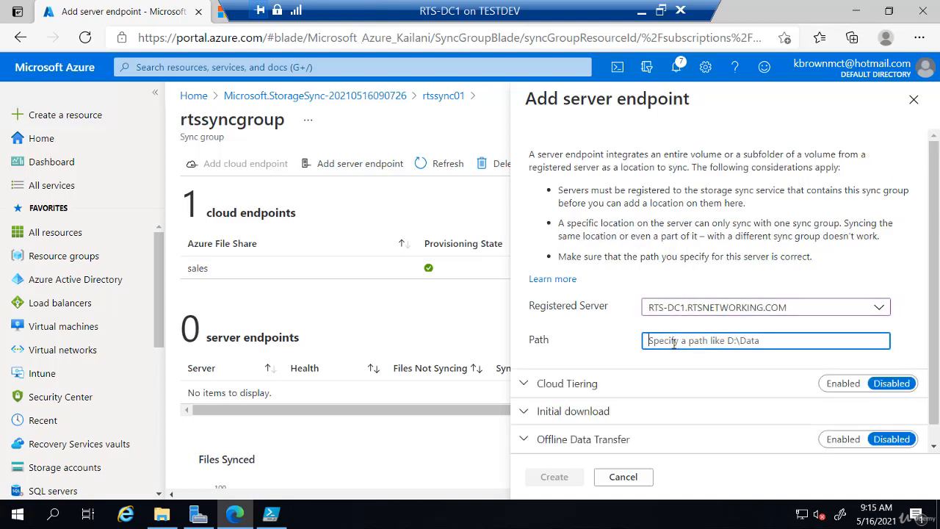
{"action": "type", "text": "c:\\sales"}
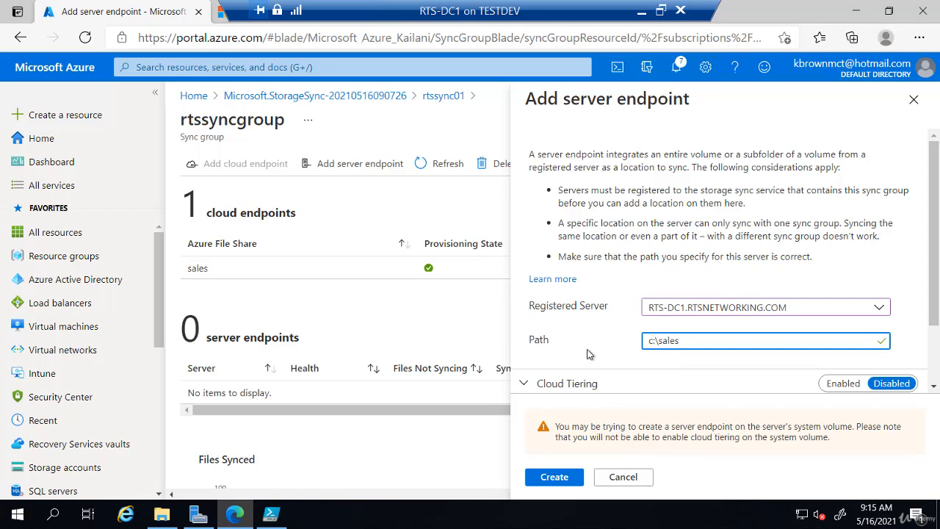
{"action": "scroll", "coordinate": [587, 354], "scroll_direction": "down", "scroll_amount": 2}
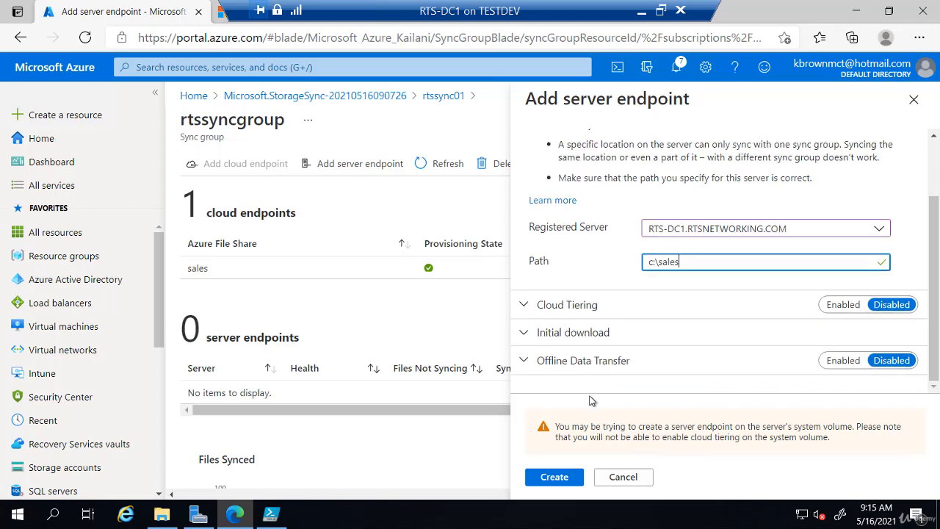
{"action": "left_click", "coordinate": [556, 479]}
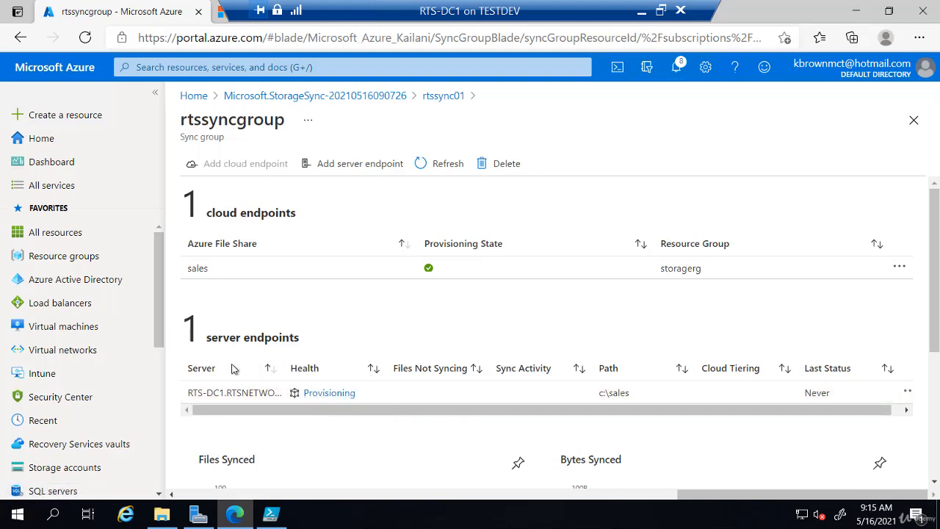
- Open the sales file share in rtsstorage01 and refresh it to list Jan and Feb Sales Data
{"action": "scroll", "coordinate": [258, 356], "scroll_direction": "down", "scroll_amount": 1}
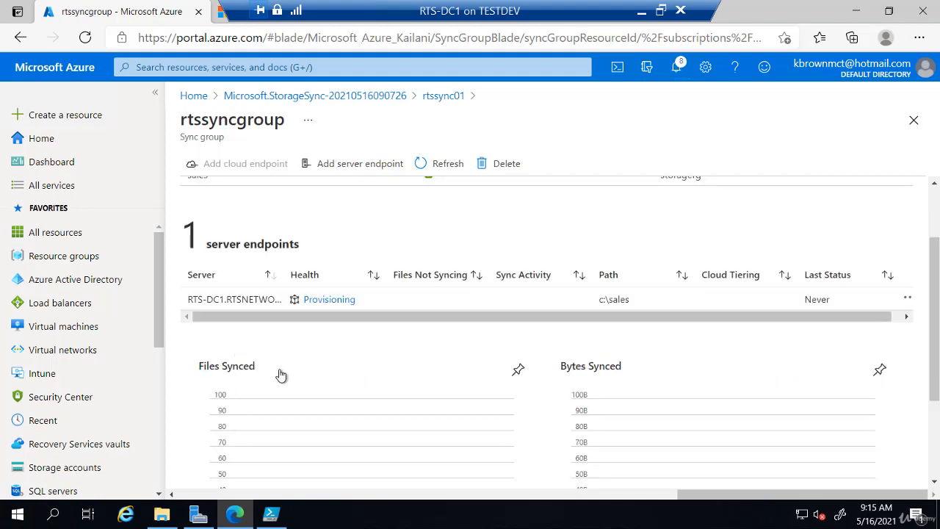
{"action": "left_click", "coordinate": [79, 469]}
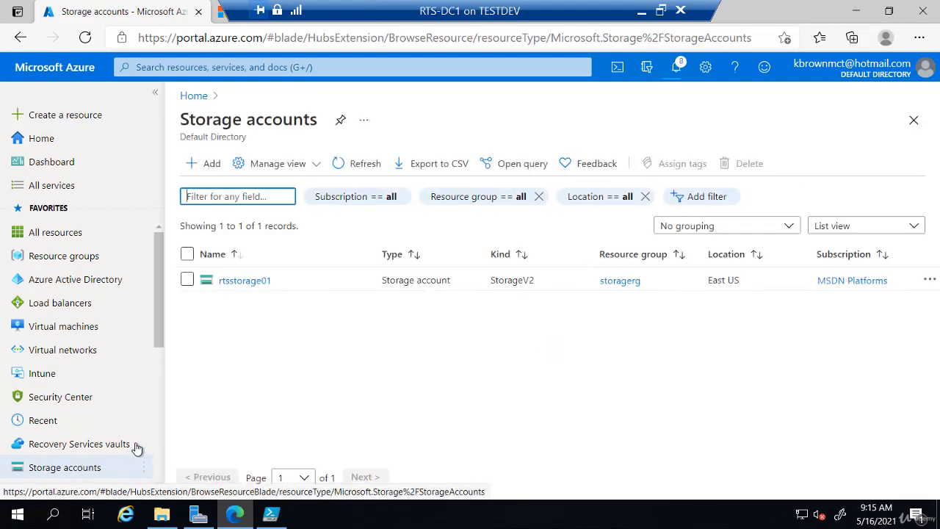
{"action": "left_click", "coordinate": [242, 281]}
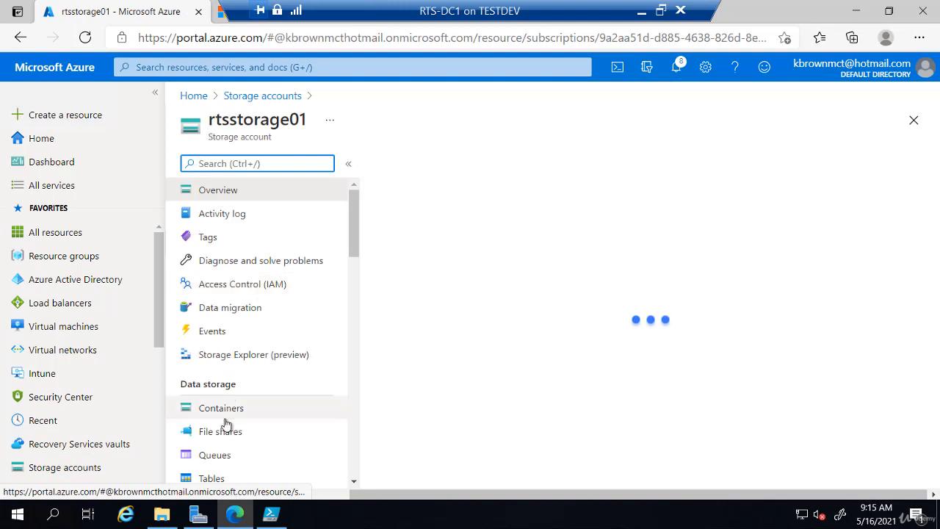
{"action": "left_click", "coordinate": [223, 434]}
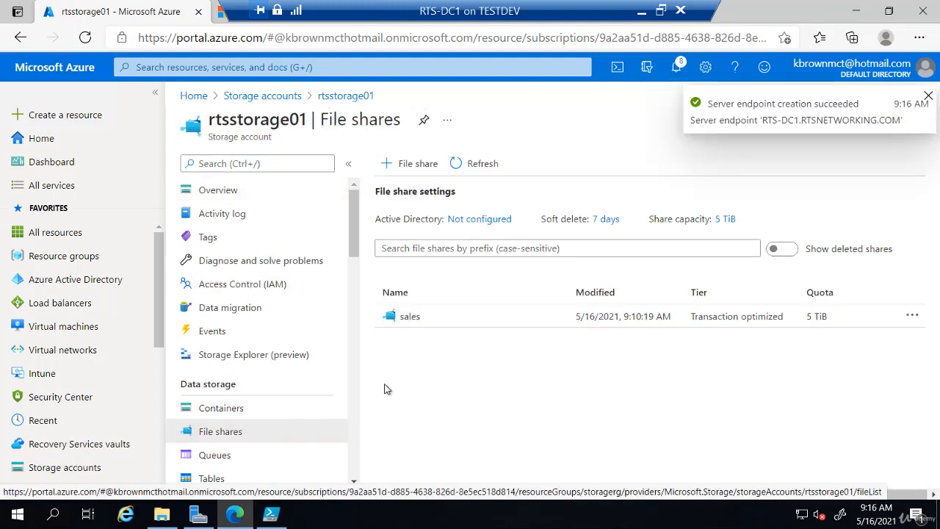
{"action": "left_click", "coordinate": [406, 317]}
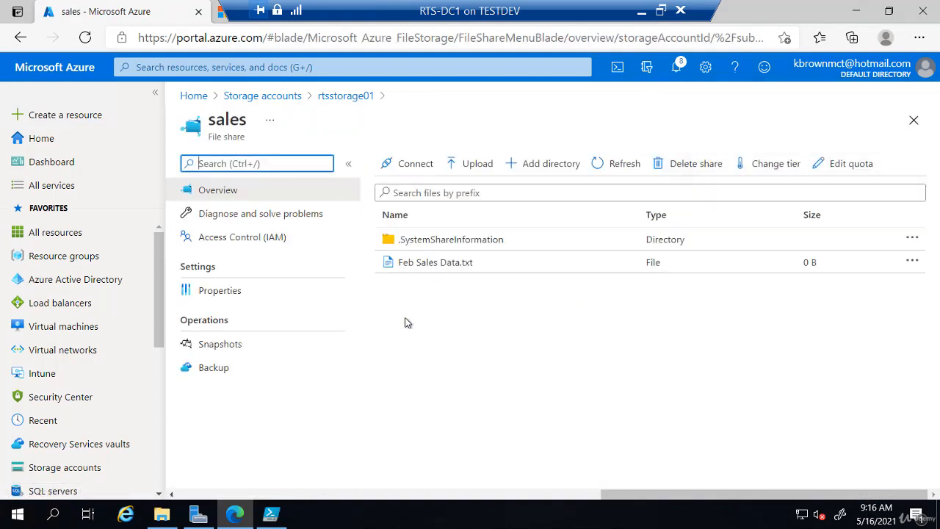
{"action": "left_click", "coordinate": [617, 167]}
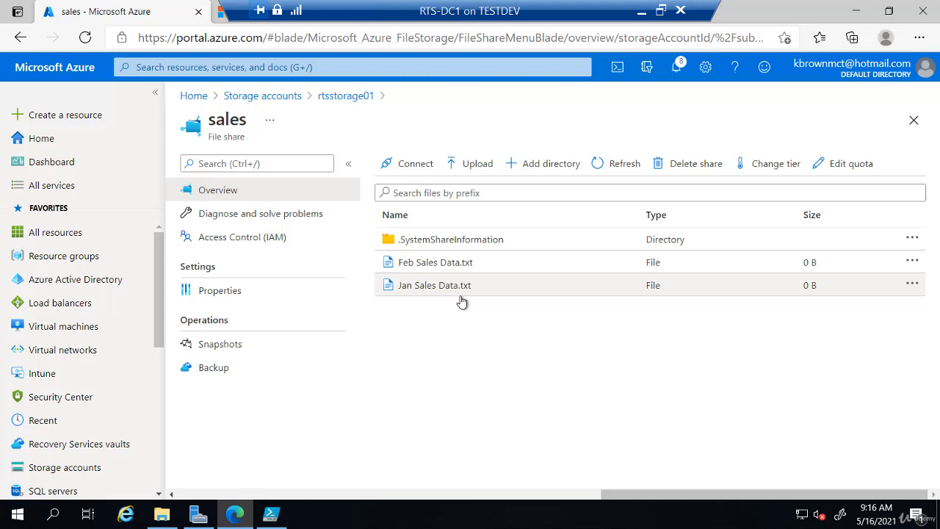
- Check the sales files on the Z: drive, then open Local Disk (C:) to see its Sales folder
{"action": "left_click", "coordinate": [161, 516]}
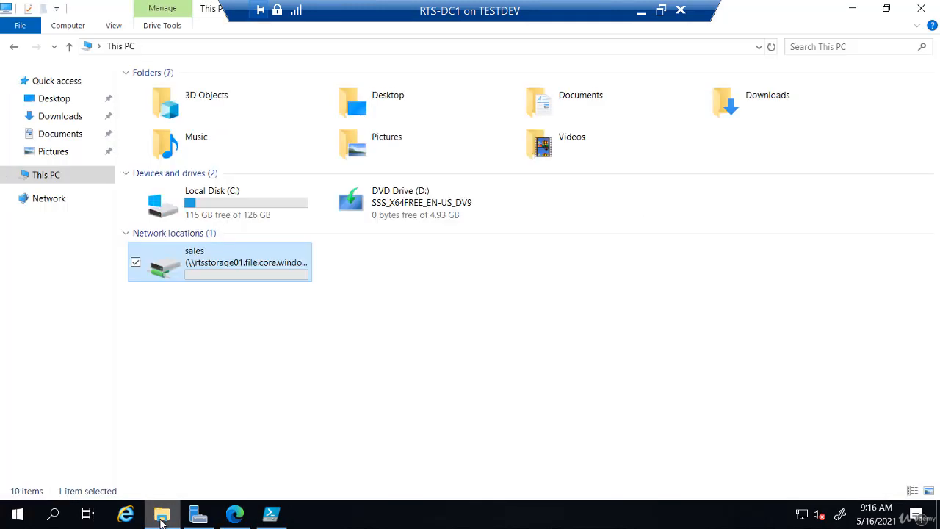
{"action": "double_click", "coordinate": [216, 272]}
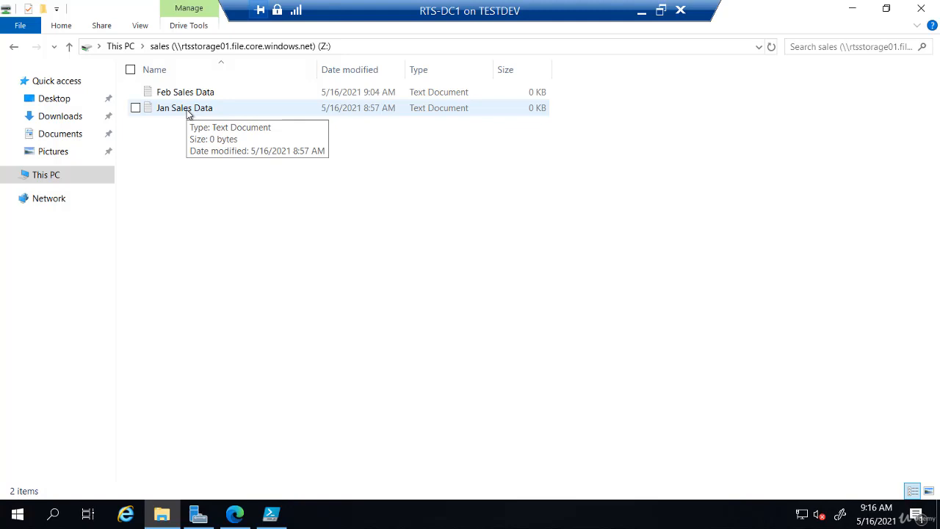
{"action": "left_click", "coordinate": [52, 180]}
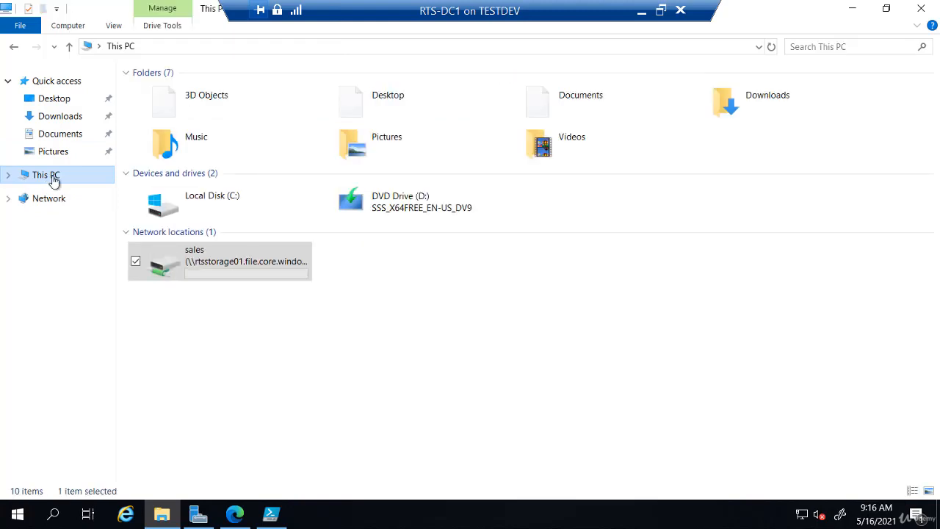
{"action": "left_click", "coordinate": [216, 207]}
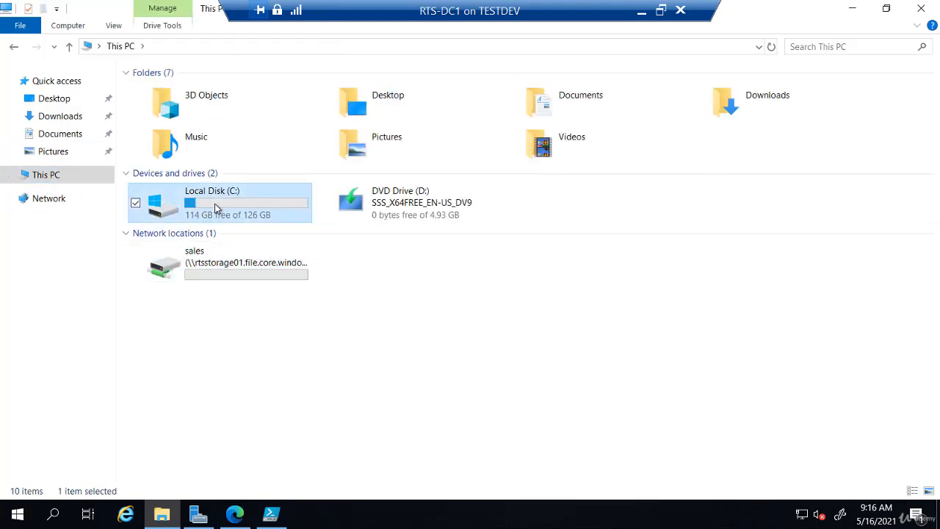
{"action": "double_click", "coordinate": [216, 209]}
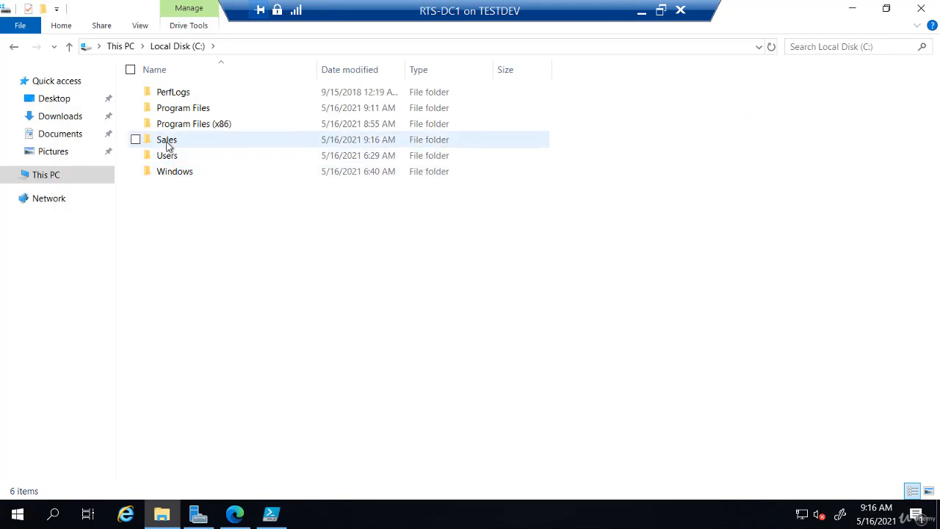
{"action": "mouse_move", "coordinate": [167, 146]}
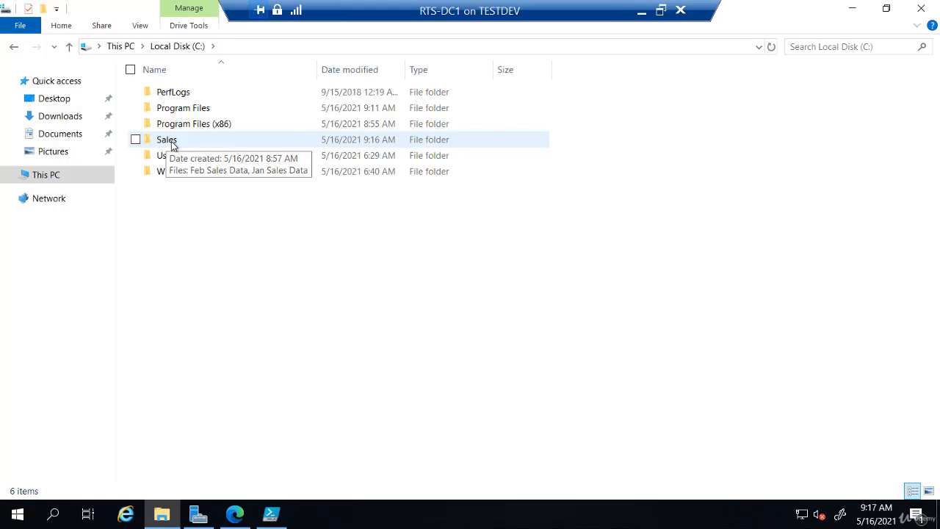
{"action": "left_click", "coordinate": [266, 520]}
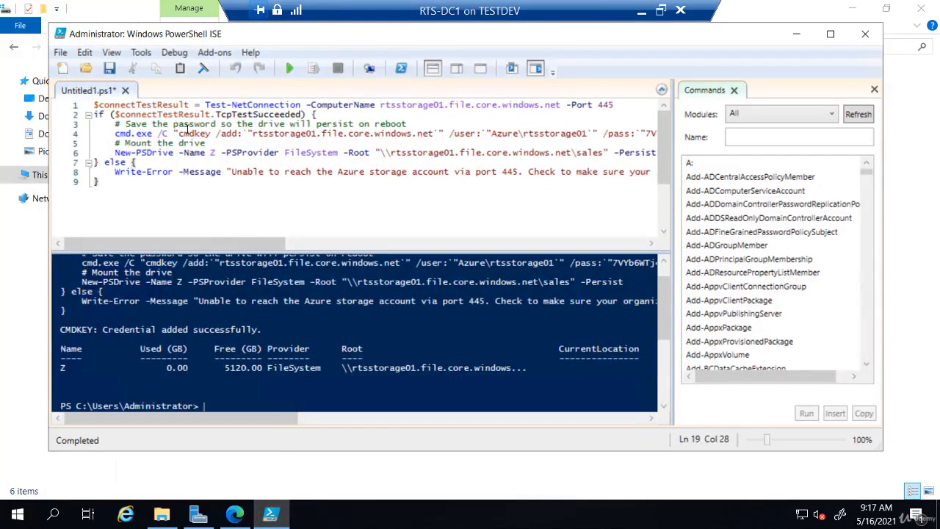
{"action": "left_click", "coordinate": [797, 35]}
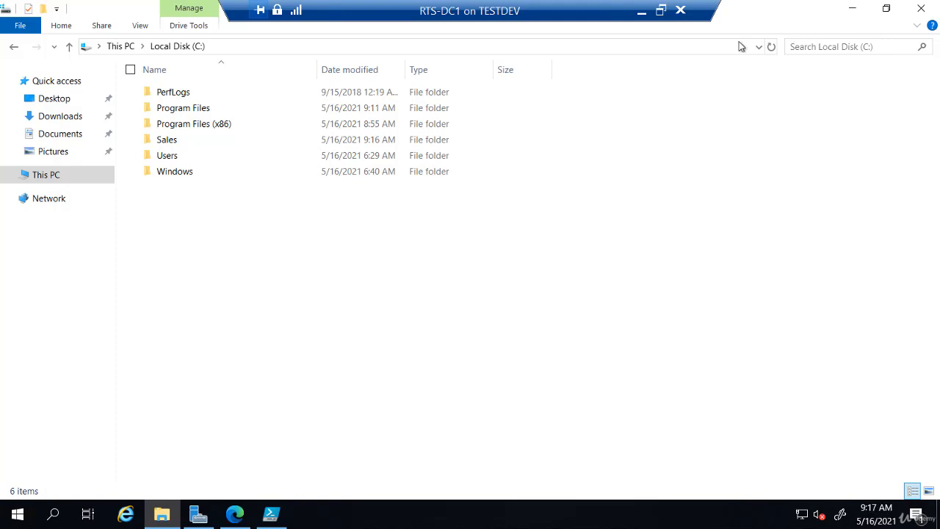
- Disconnect the mapped sales (Z:) drive from This PC and minimize File Explorer
{"action": "left_click", "coordinate": [25, 182]}
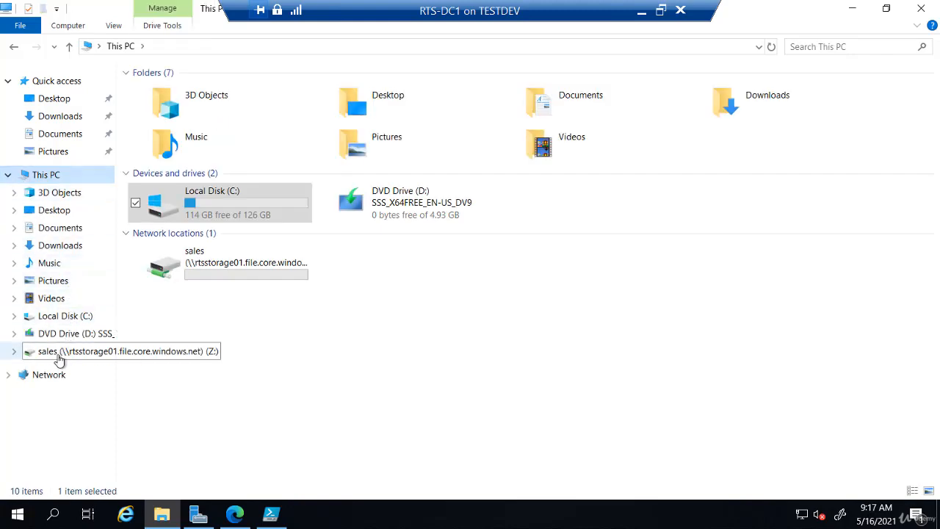
{"action": "right_click", "coordinate": [60, 360]}
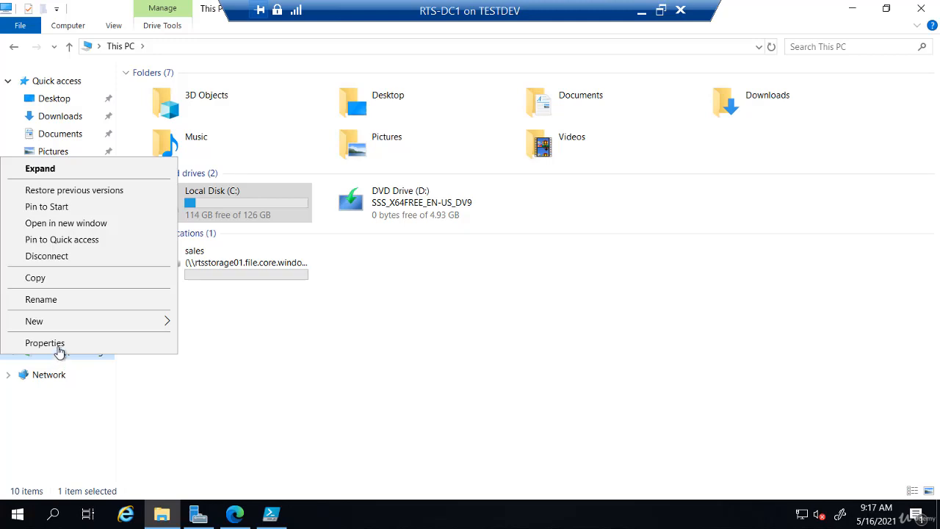
{"action": "left_click", "coordinate": [54, 257]}
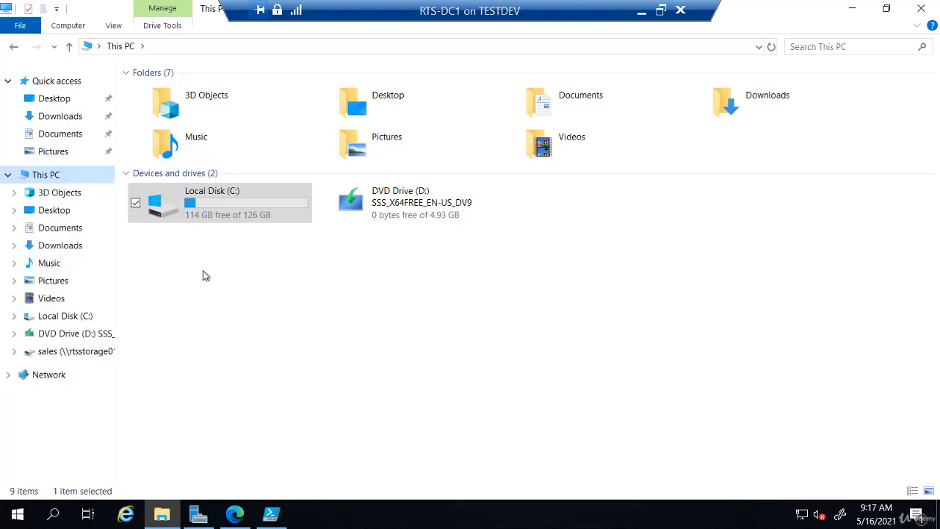
{"action": "left_click", "coordinate": [203, 275]}
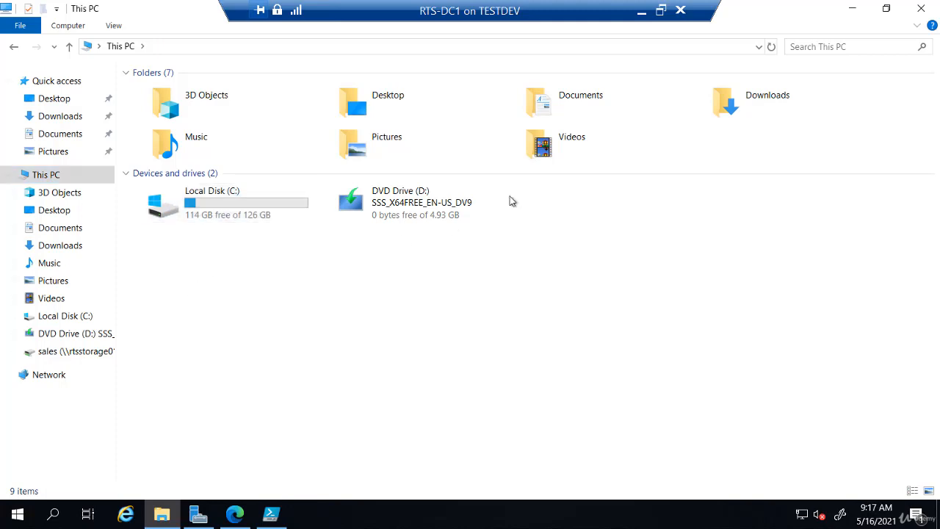
{"action": "left_click", "coordinate": [852, 9]}
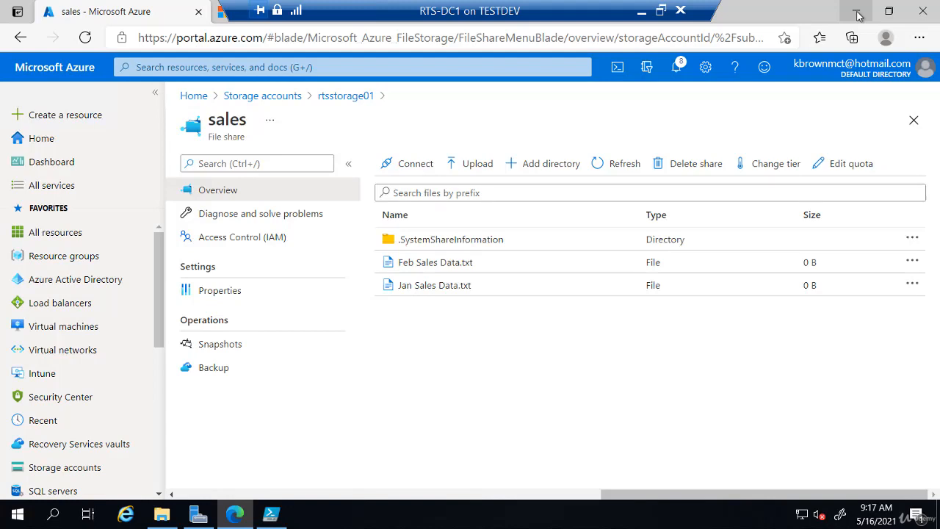